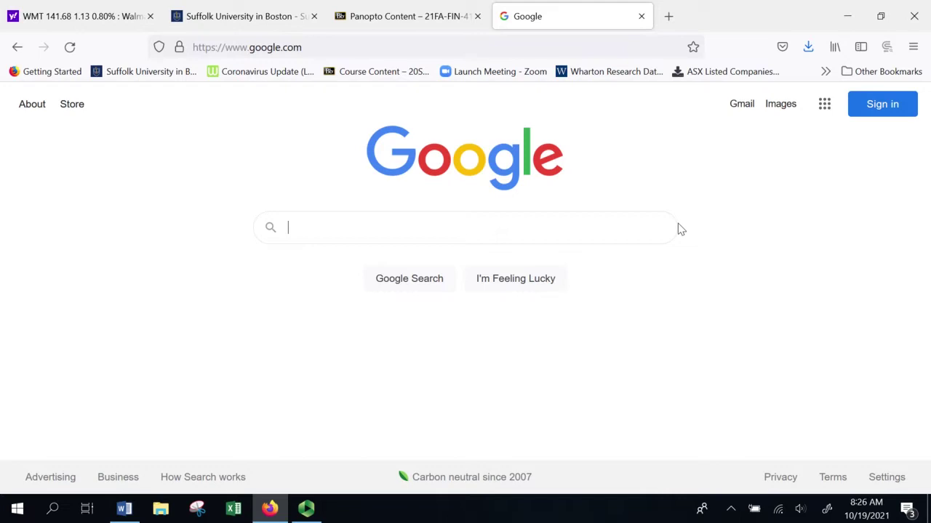
Step: Search Google for "sec edgar" and open the SEC.gov Company Search Page from the results
text(sec)
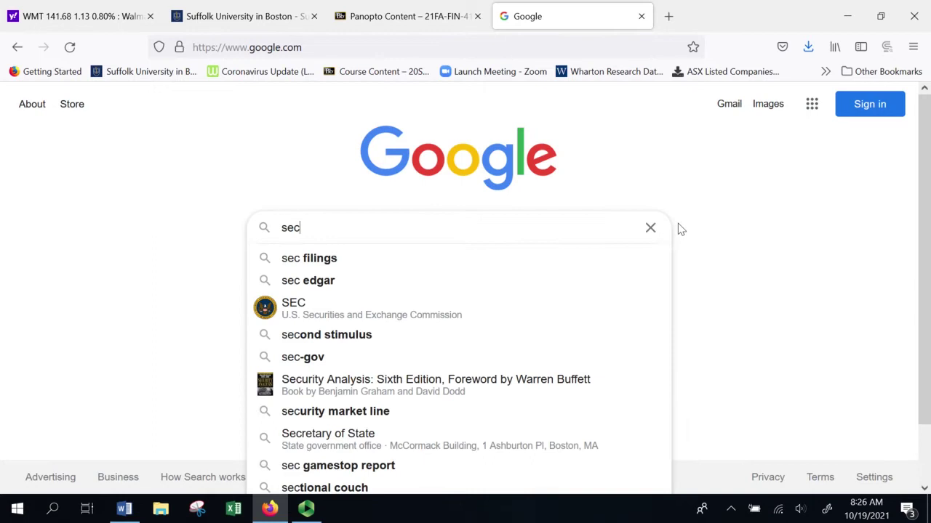
text( edgar)
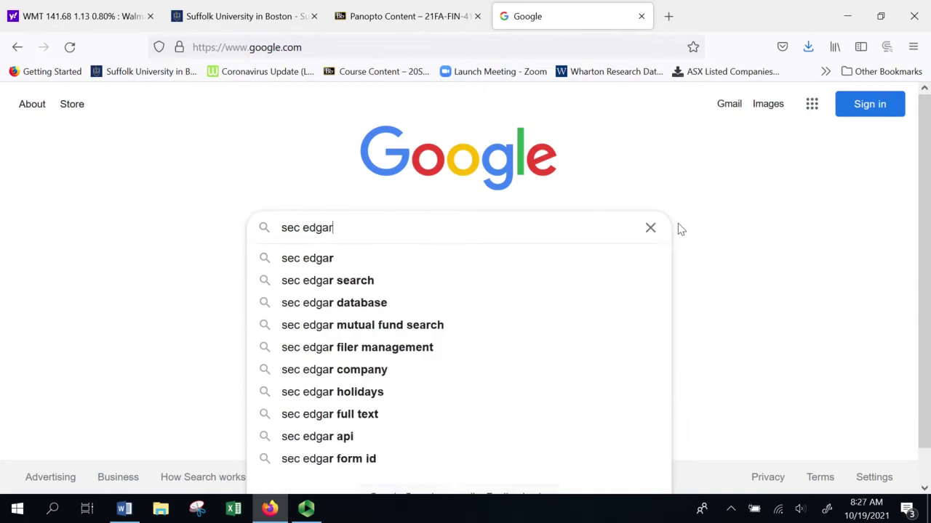
key(Return)
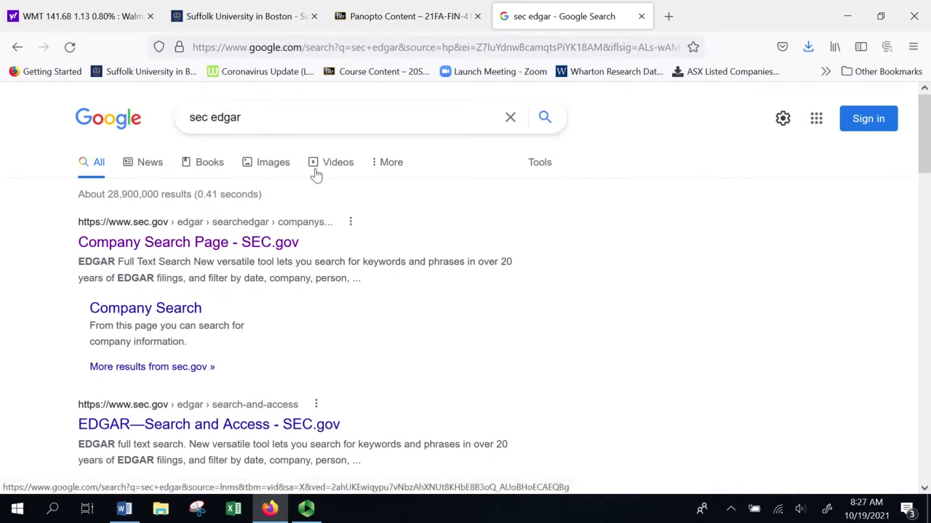
click(217, 249)
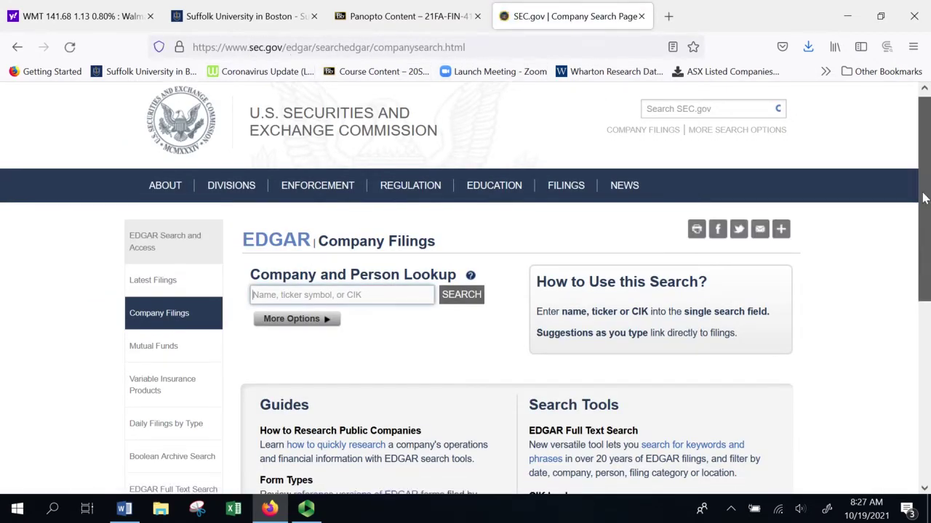
Step: Look up the ticker "wmt" in the EDGAR company lookup and open the Walmart Inc. filings page
drag(921, 194, 923, 192)
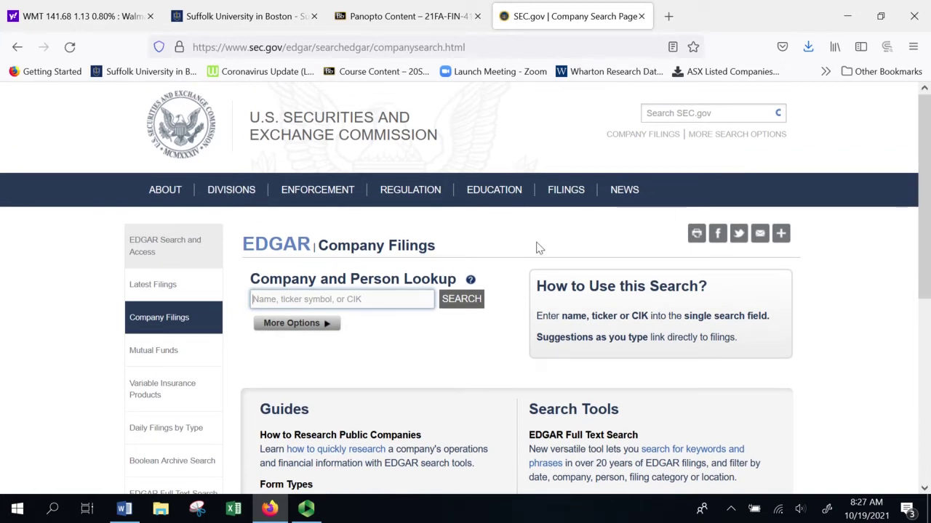
text(wmt)
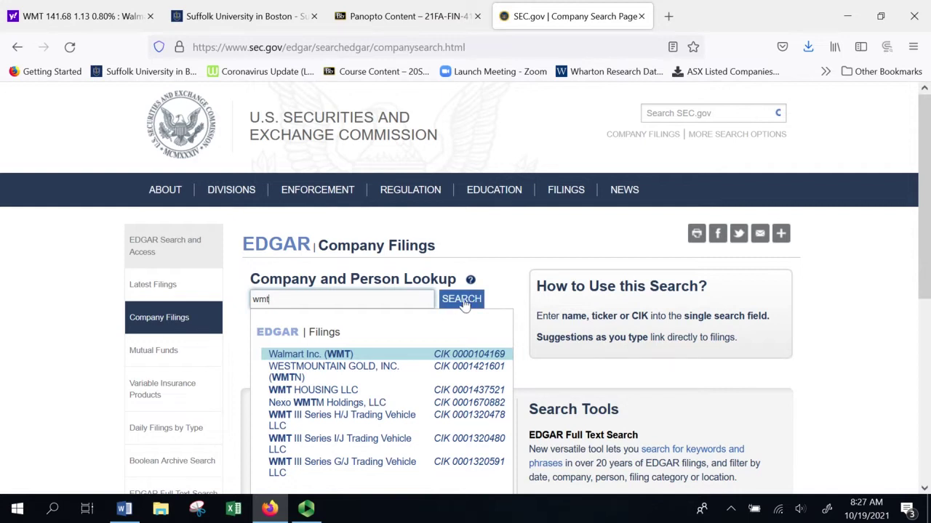
click(385, 357)
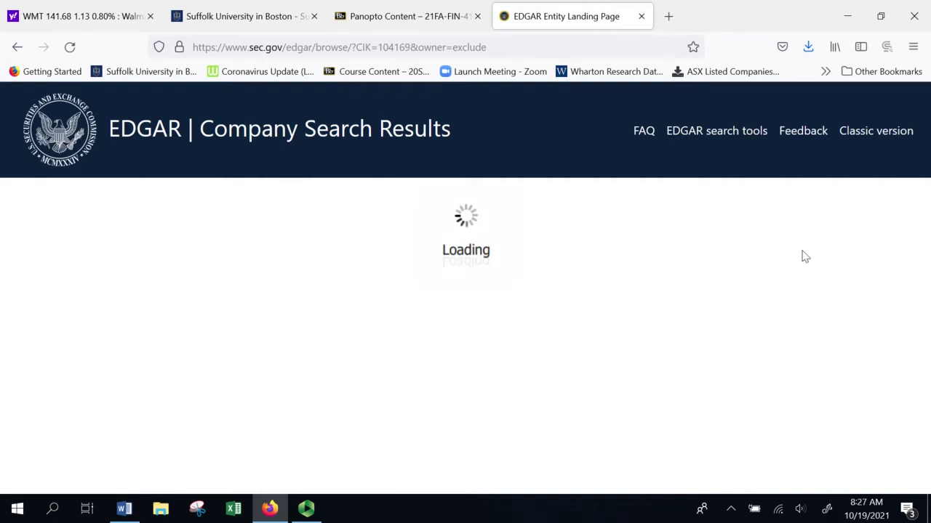
Step: Expand Walmart's 10-K and 10-Q filings and open the filing details of the annual report for the year ending January 31, 2021
scroll(923, 214, down, 2)
scroll(922, 248, down, 2)
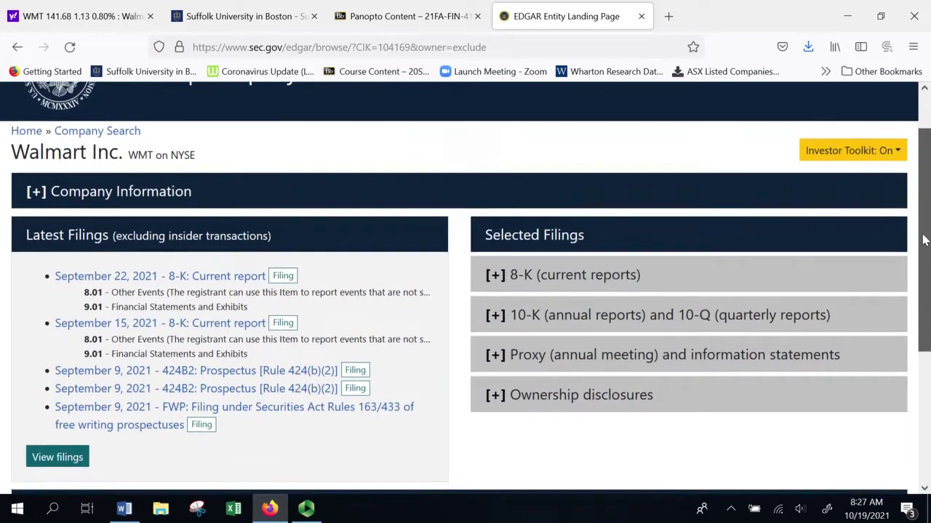
scroll(921, 254, up, 2)
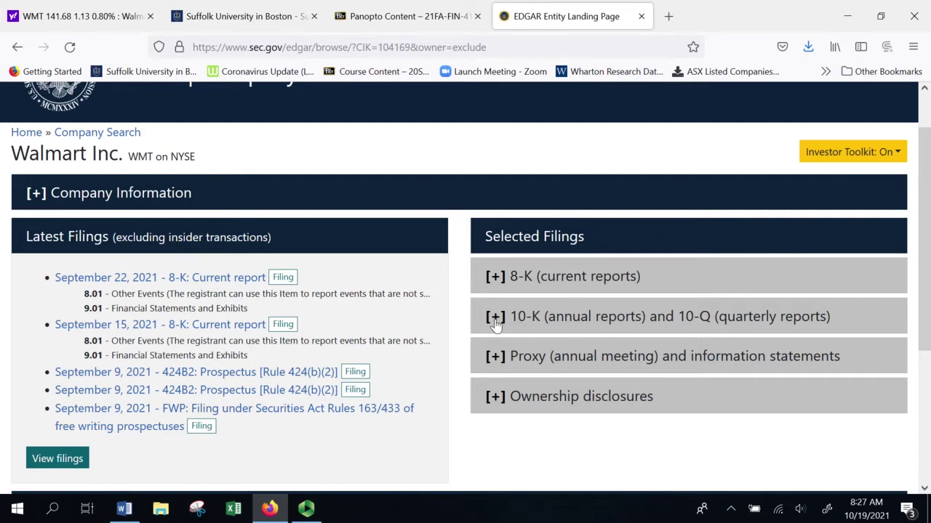
click(527, 323)
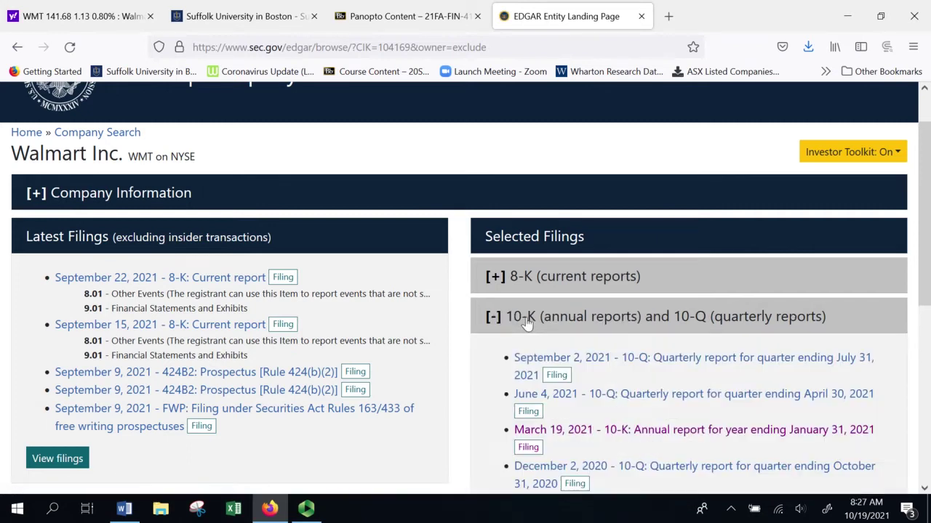
drag(921, 285, 914, 342)
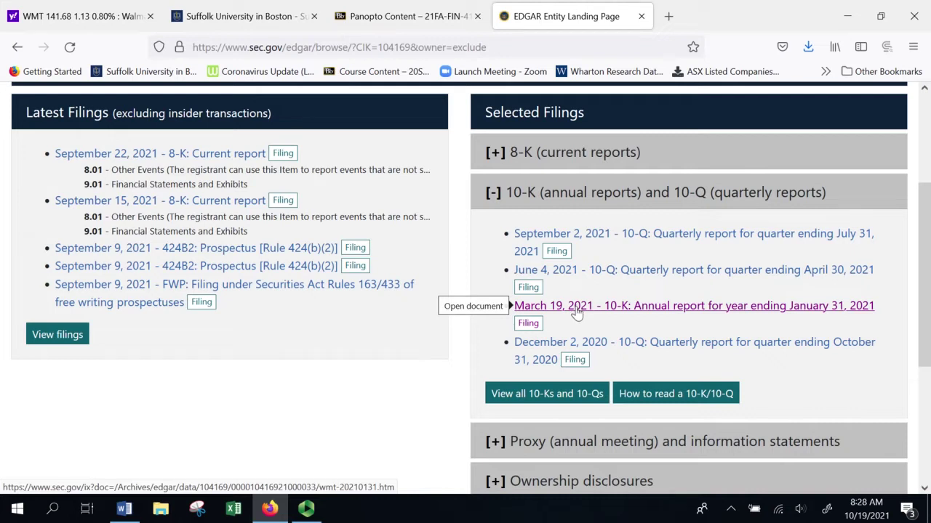
click(529, 323)
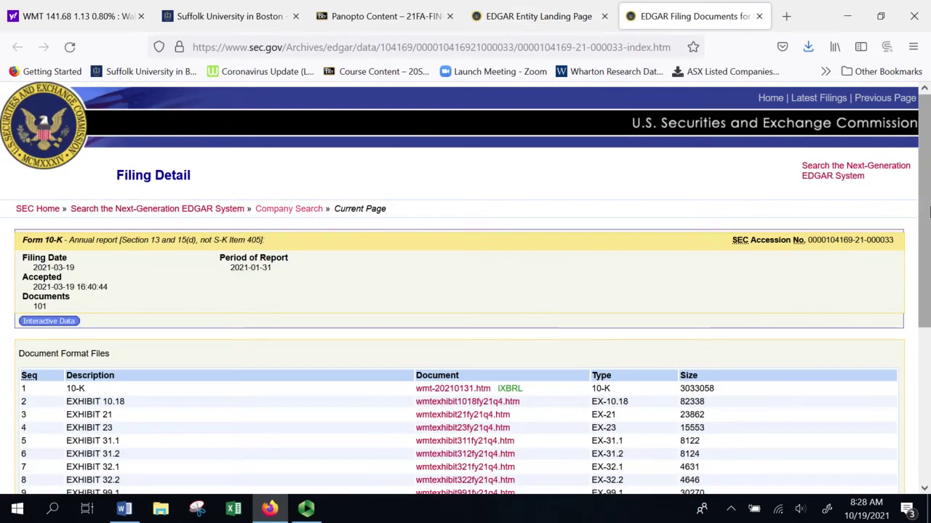
Step: View the 10-K's interactive data, open its Financial_Report.xlsx in Excel 2016, and enable editing of the workbook
drag(928, 213, 909, 262)
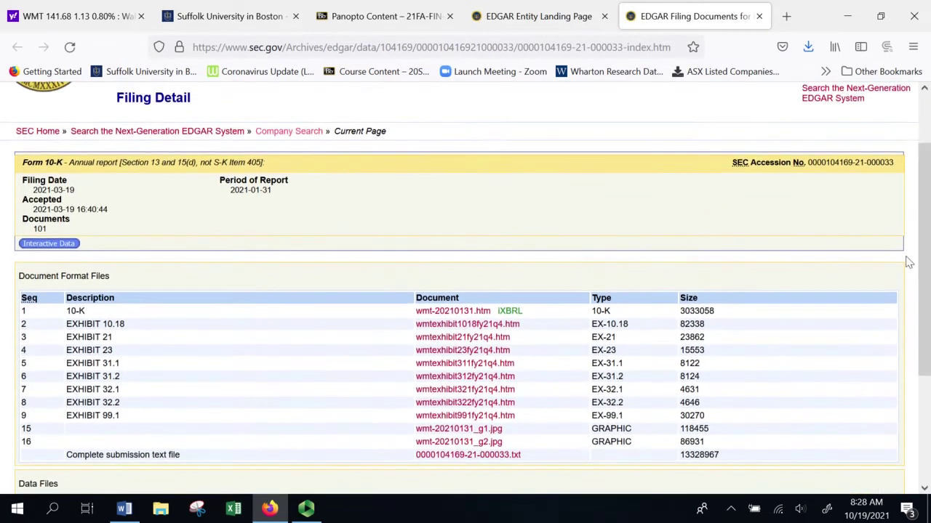
click(49, 244)
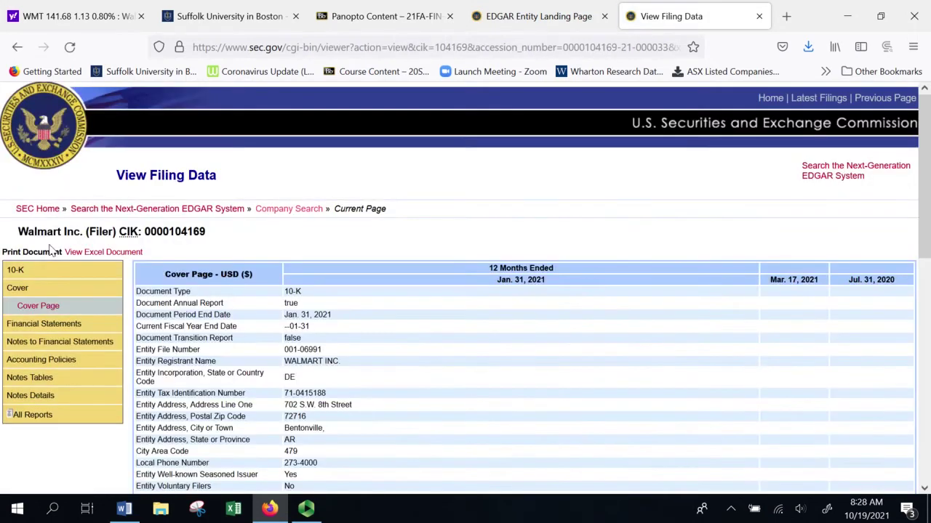
click(97, 254)
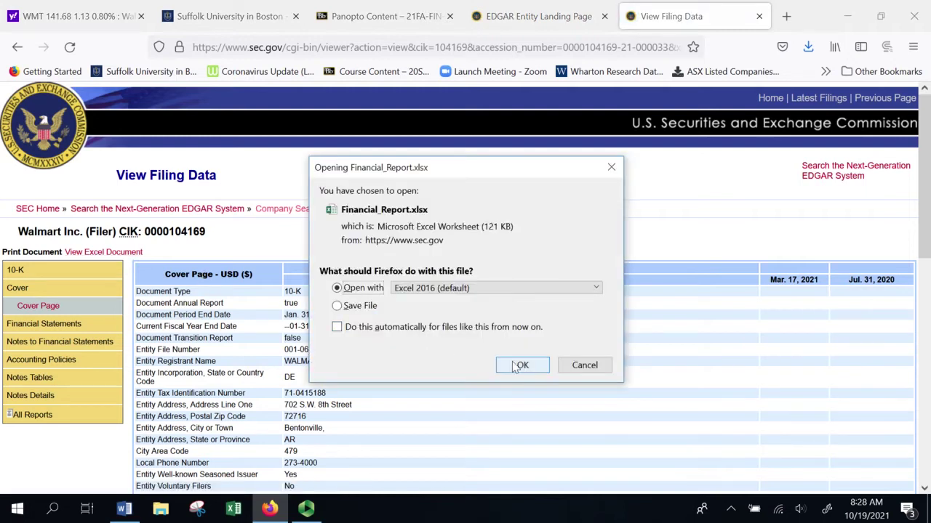
click(521, 366)
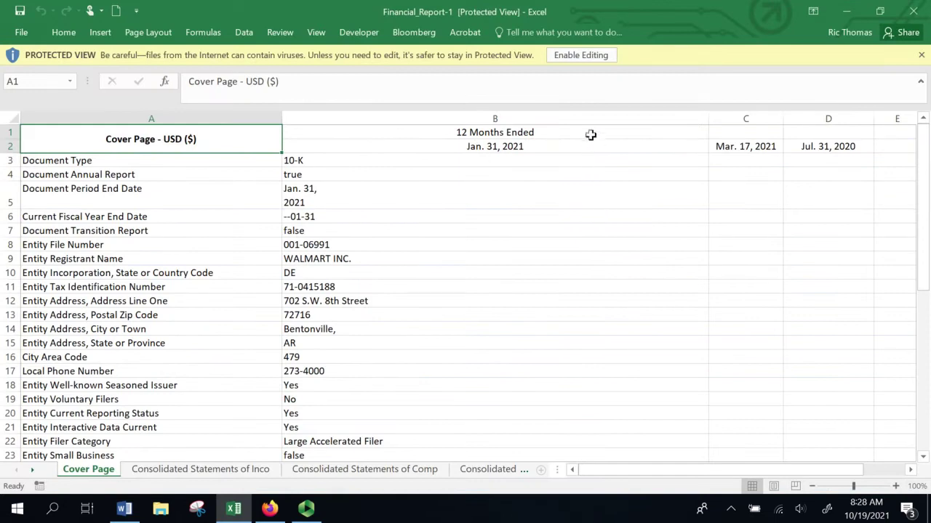
click(586, 55)
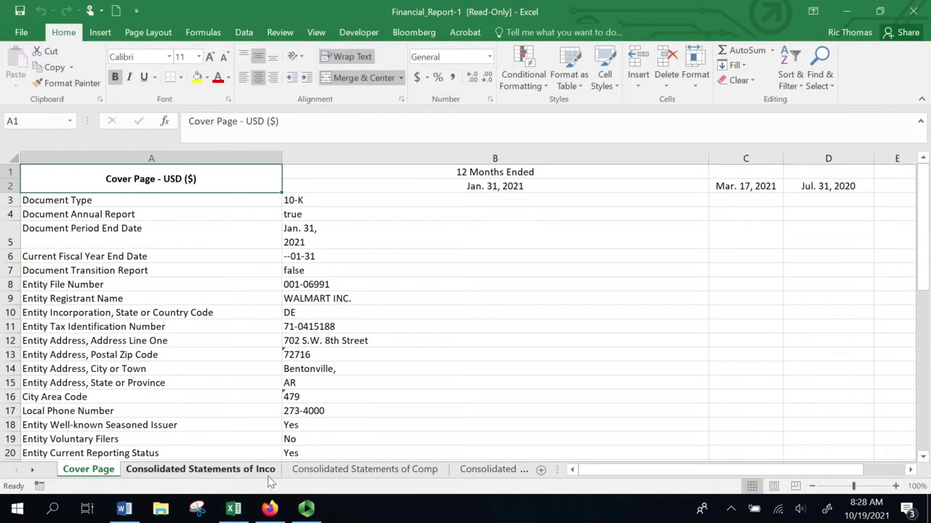
Step: Look through the report's sheets from the income statement through the balance sheet, equity and cash flow statements to the short-term borrowings note
click(163, 473)
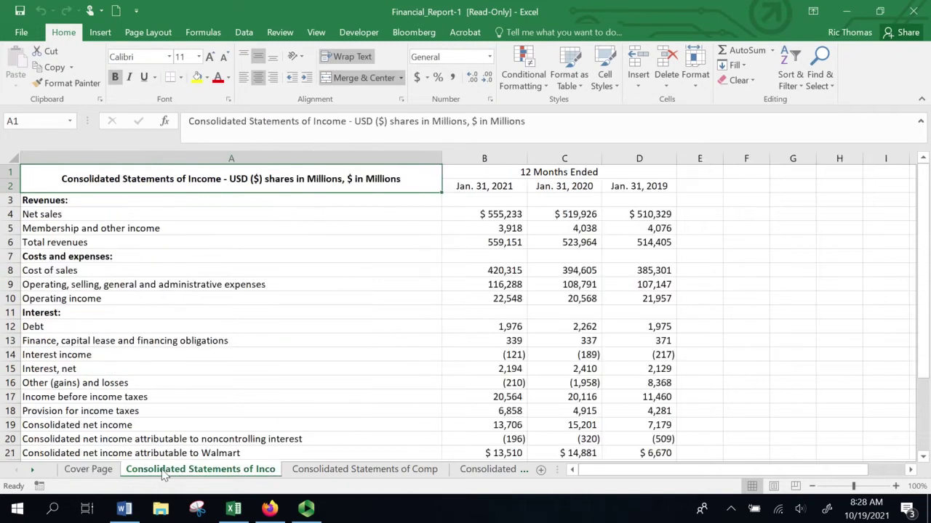
click(327, 474)
click(490, 470)
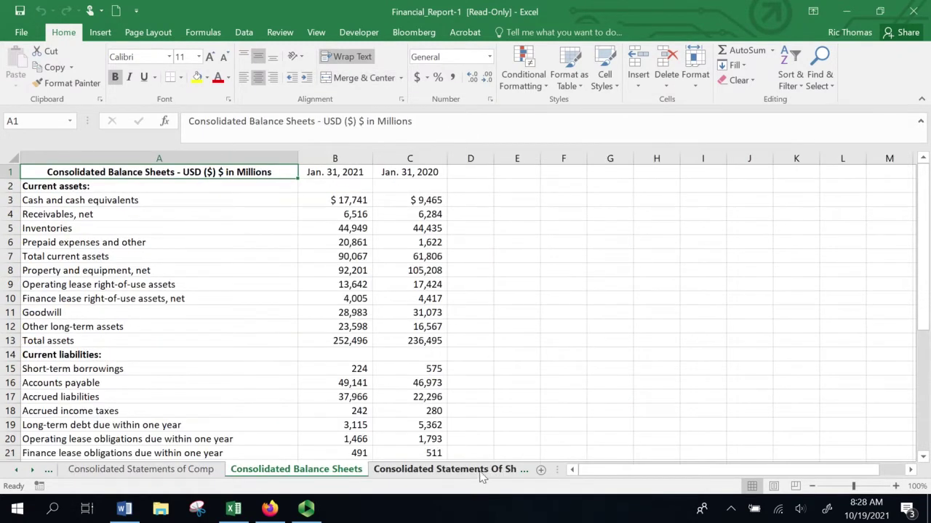
click(473, 473)
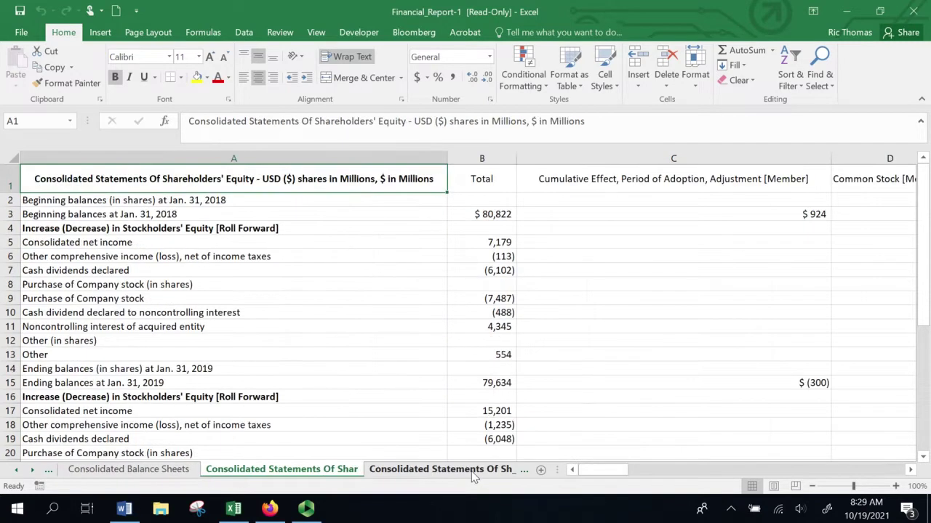
click(455, 471)
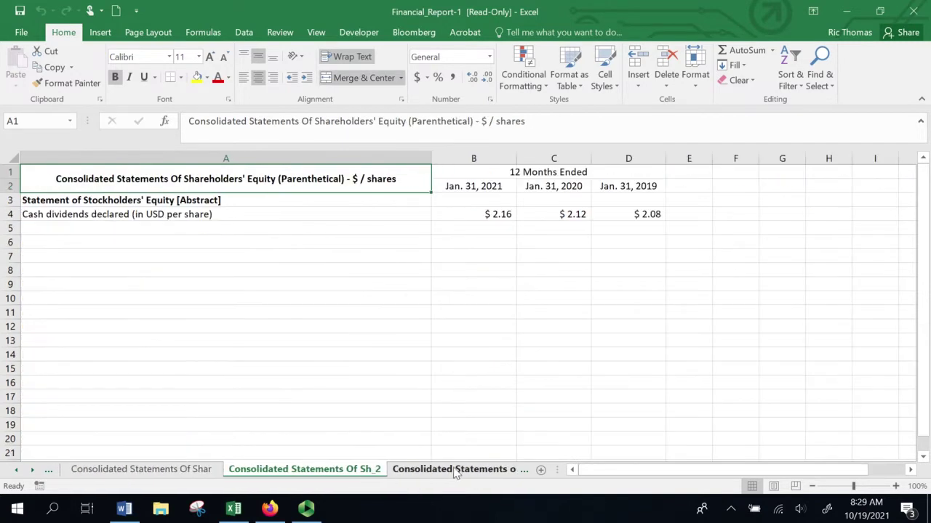
click(455, 472)
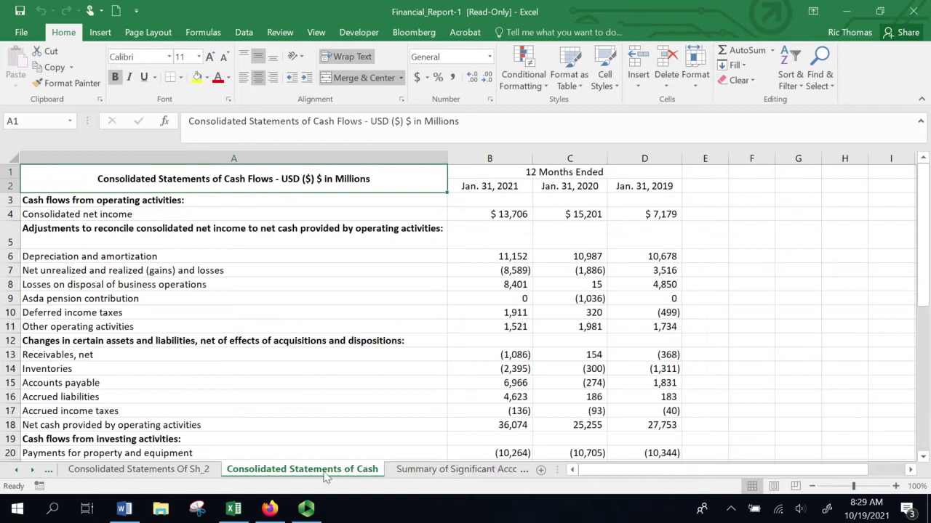
click(471, 470)
click(476, 471)
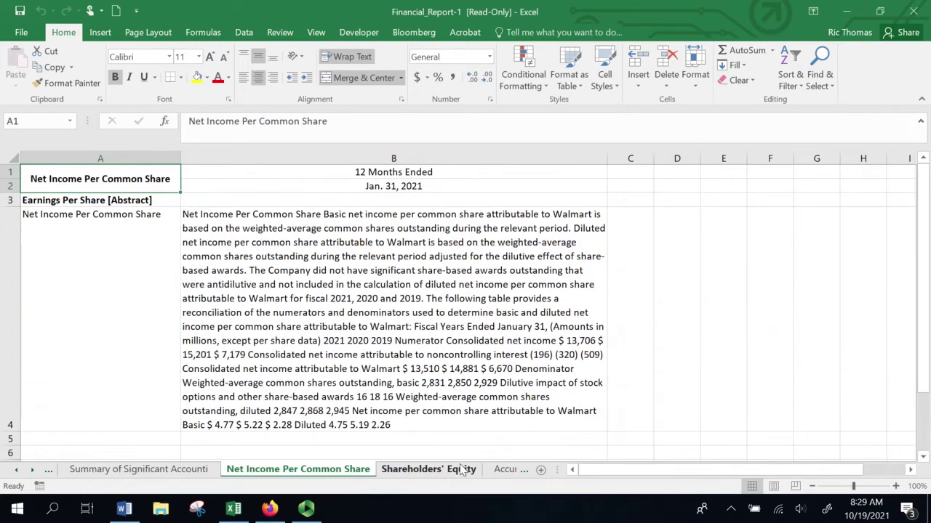
click(471, 471)
click(500, 471)
click(500, 471)
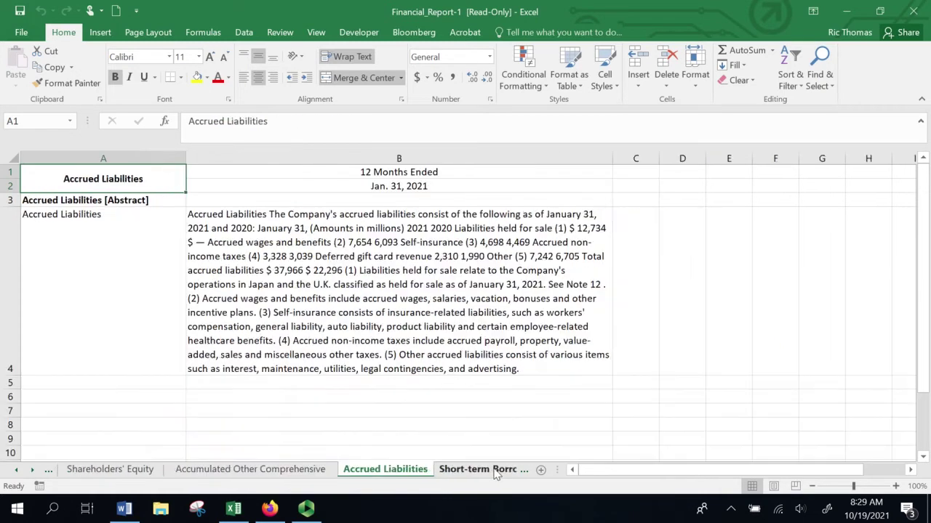
click(500, 471)
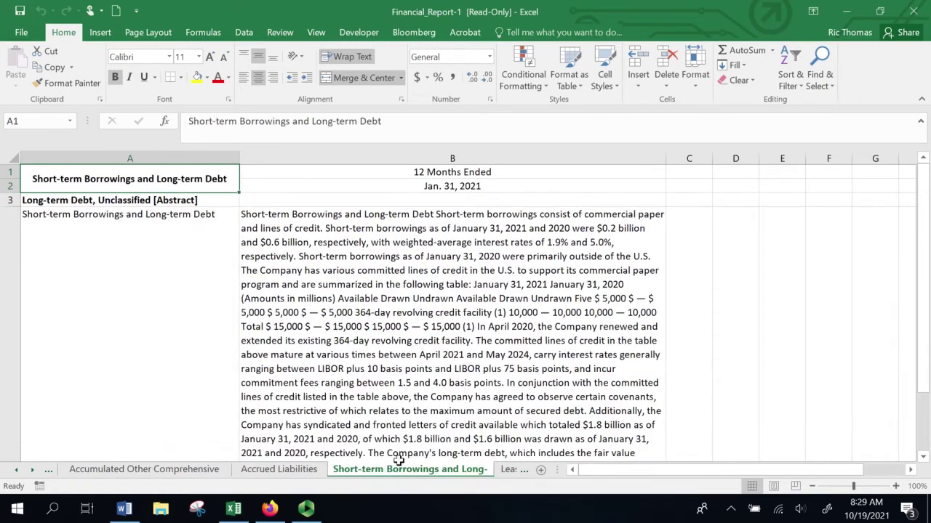
Step: Return to the Consolidated Statements of Income sheet near the start of the workbook
click(16, 470)
click(16, 471)
click(16, 470)
click(16, 470)
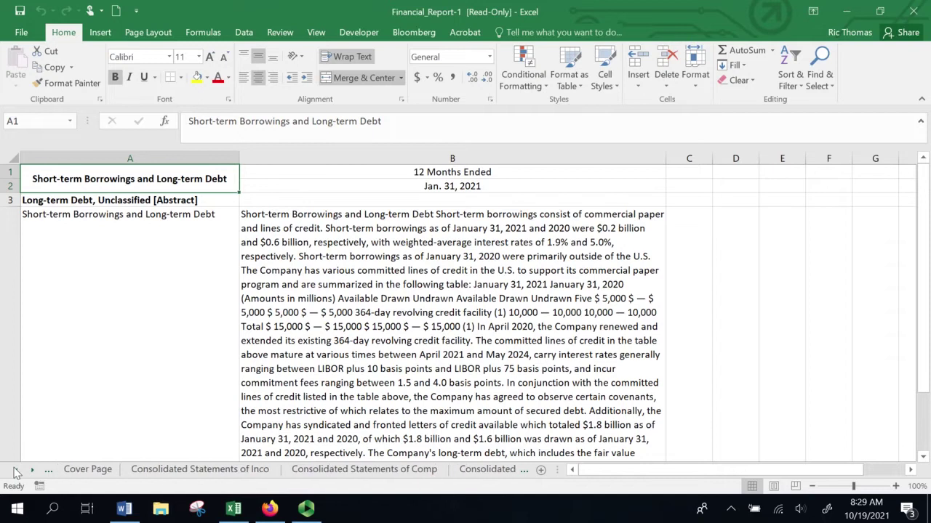
click(166, 471)
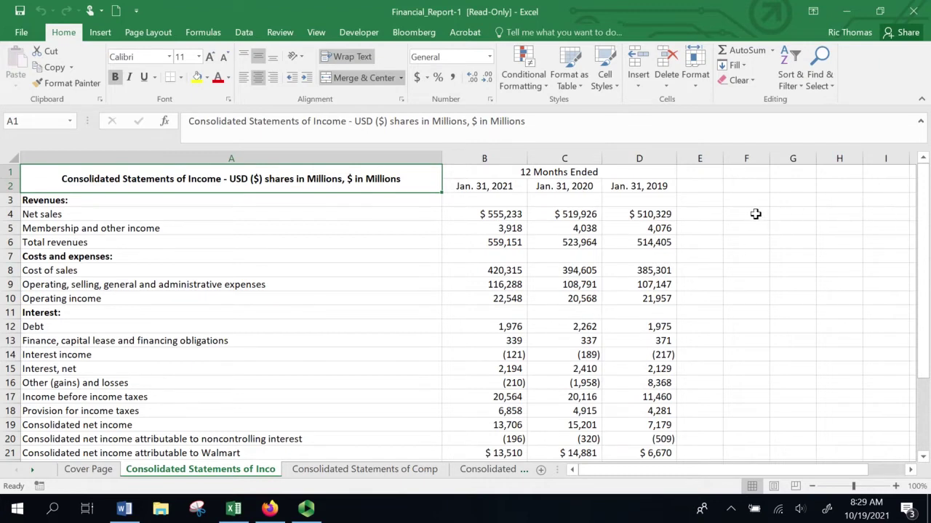
Step: Enter the label "GPM" in cell F4 beside the income statement
click(755, 211)
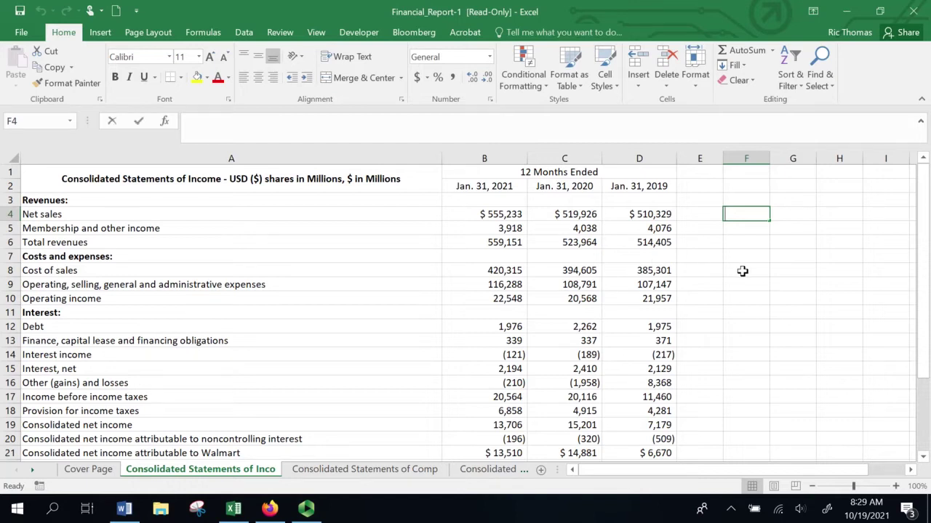
text(GPM)
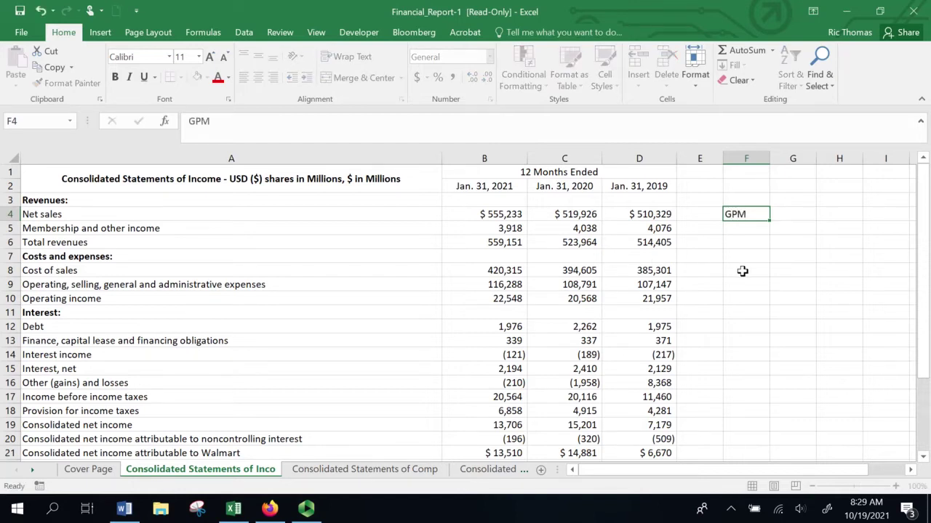
key(Return)
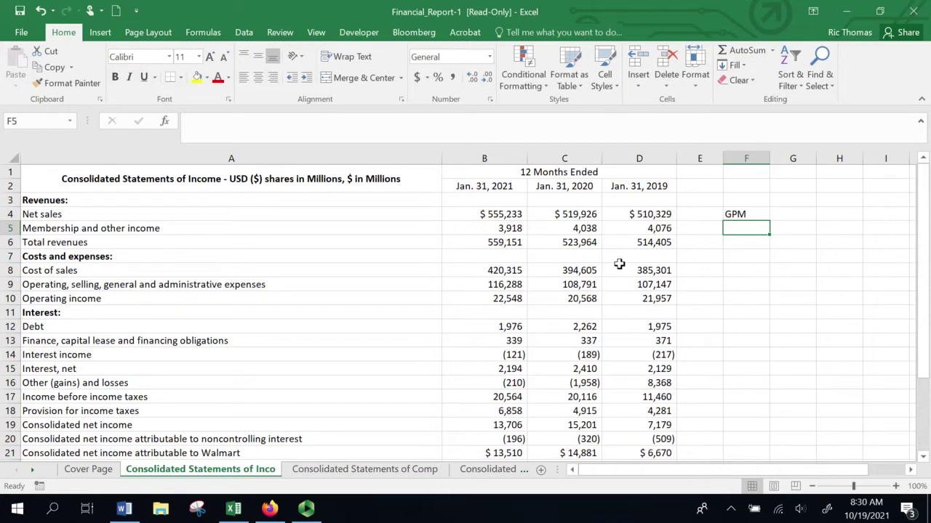
Step: Calculate the 2021 gross profit margin in cell F5 with the formula =(B6-B8)/B6
text(=()
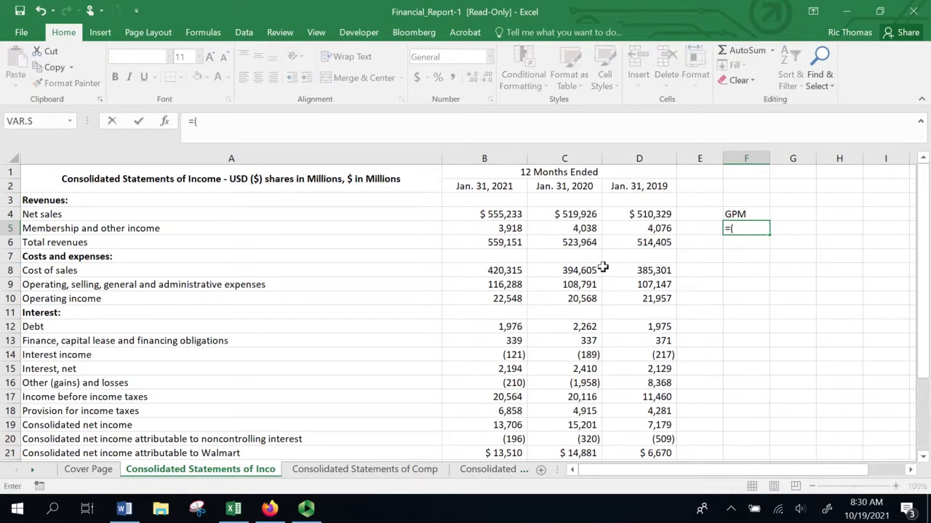
click(509, 242)
text(-)
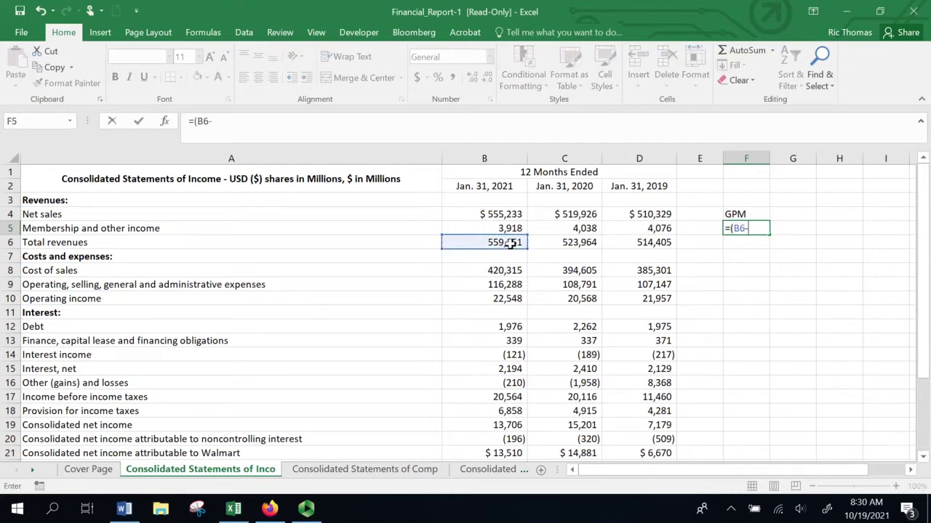
click(496, 272)
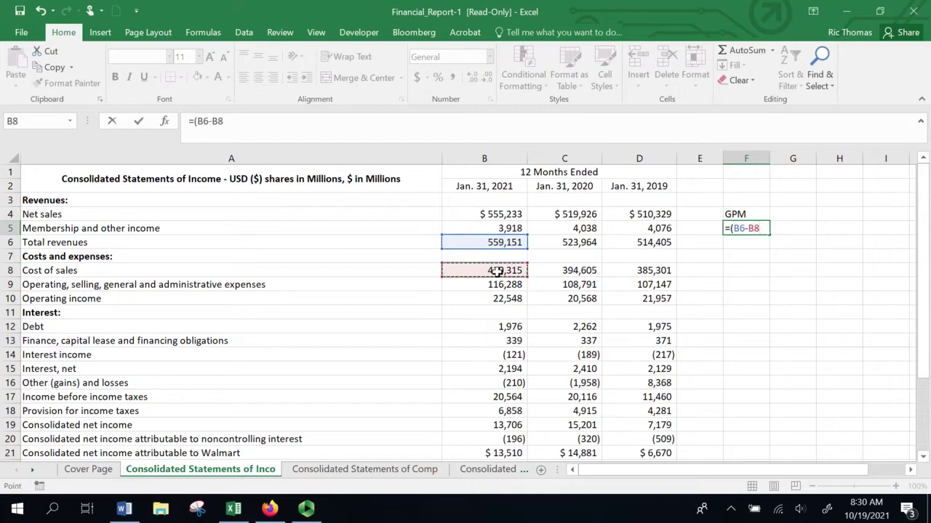
click(252, 123)
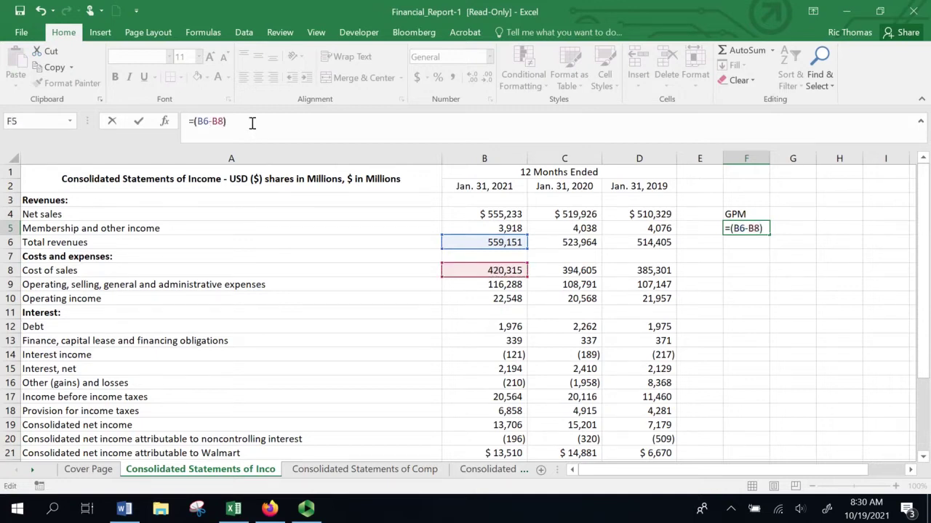
text()/)
click(501, 244)
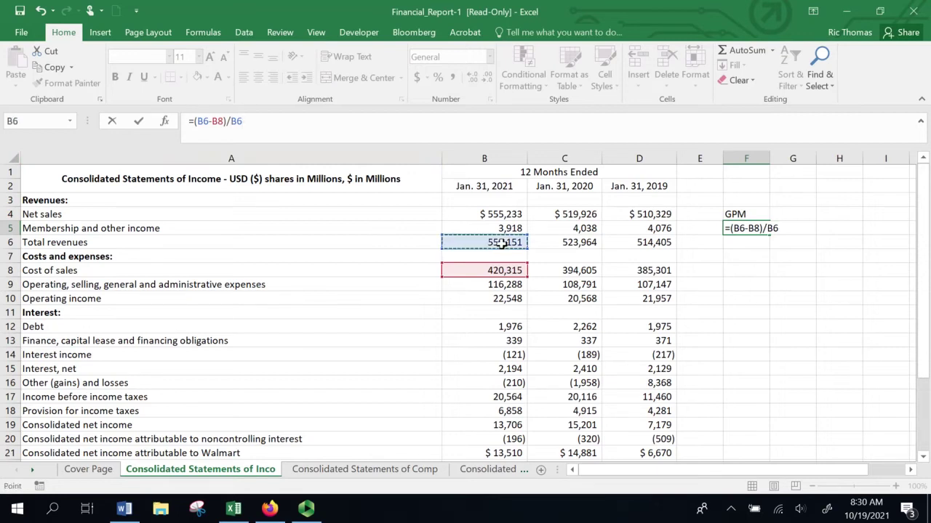
key(Return)
Step: Format the gross profit margin in cell F5 as a percentage with two decimal places
click(755, 227)
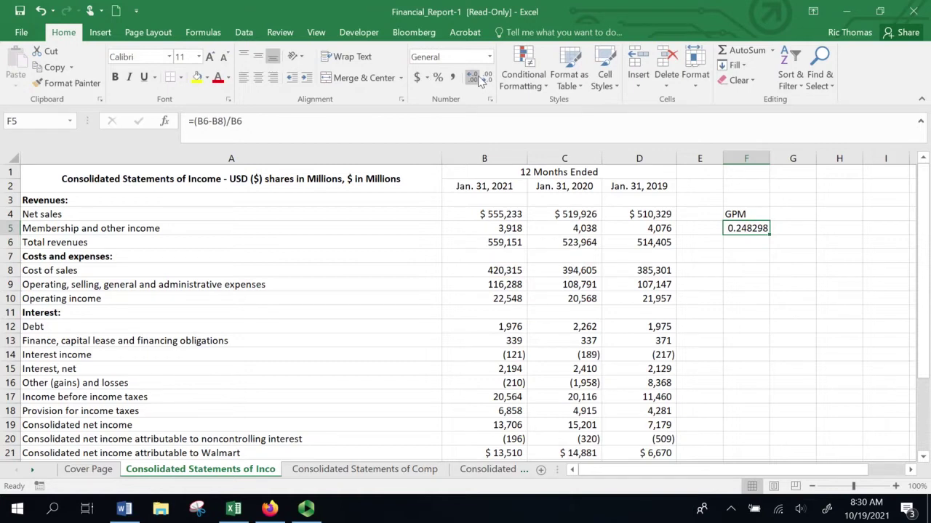
click(438, 77)
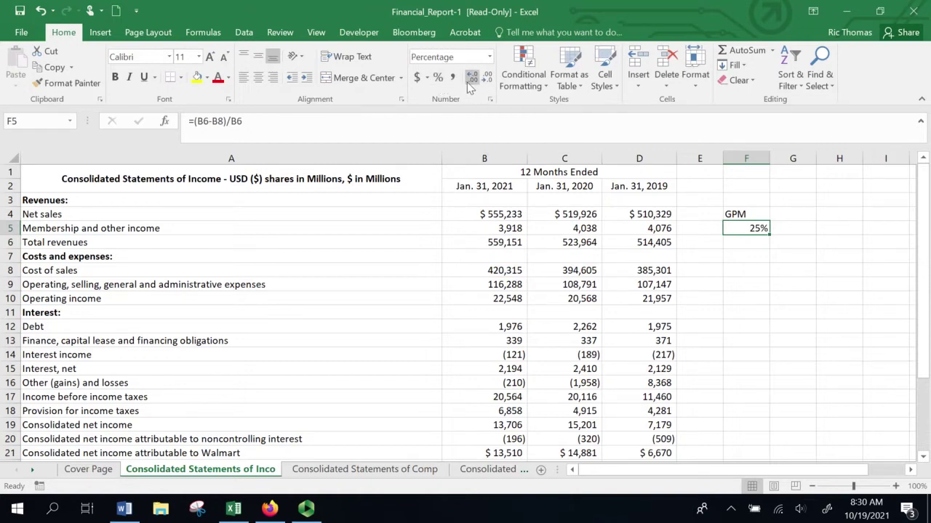
click(473, 81)
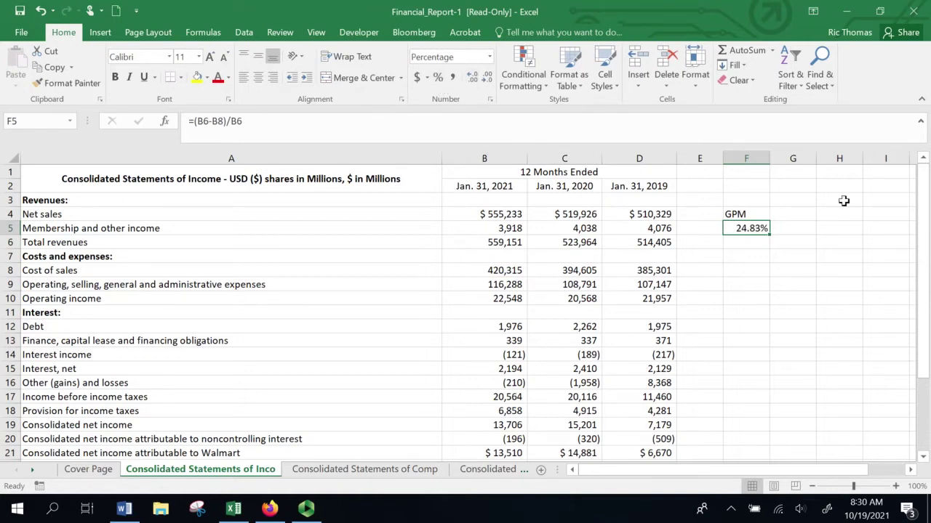
Step: Enter the label "NPM" in cell G4 beside the GPM label
click(806, 212)
text(NP)
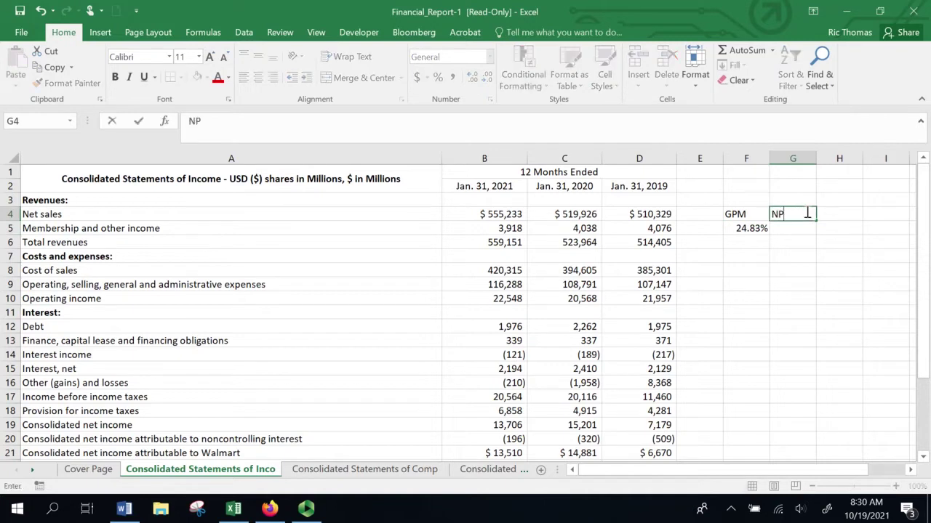
text(M)
key(Return)
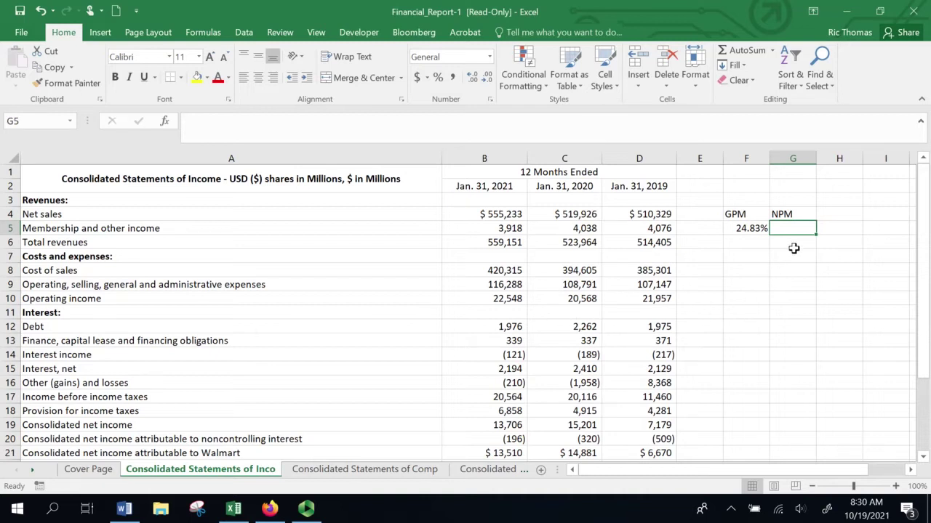
Step: Calculate the 2021 net profit margin in cell G5 by dividing net income attributable to Walmart by total revenues, =B21/B6
text(=)
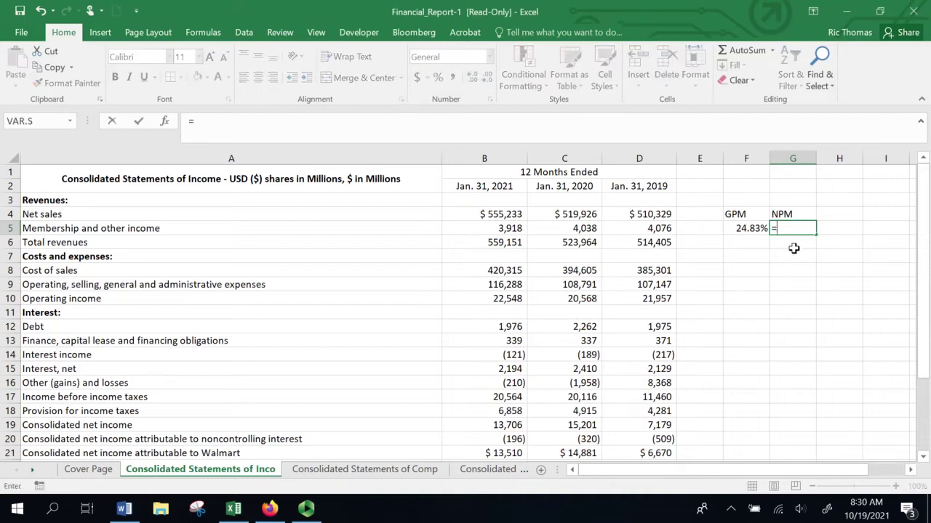
drag(922, 273, 924, 364)
text(d)
key(BackSpace)
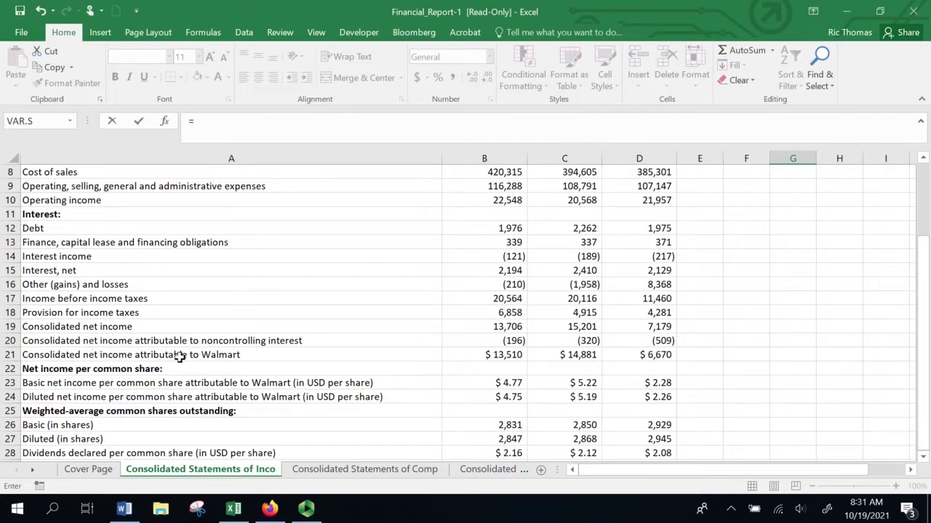
click(497, 355)
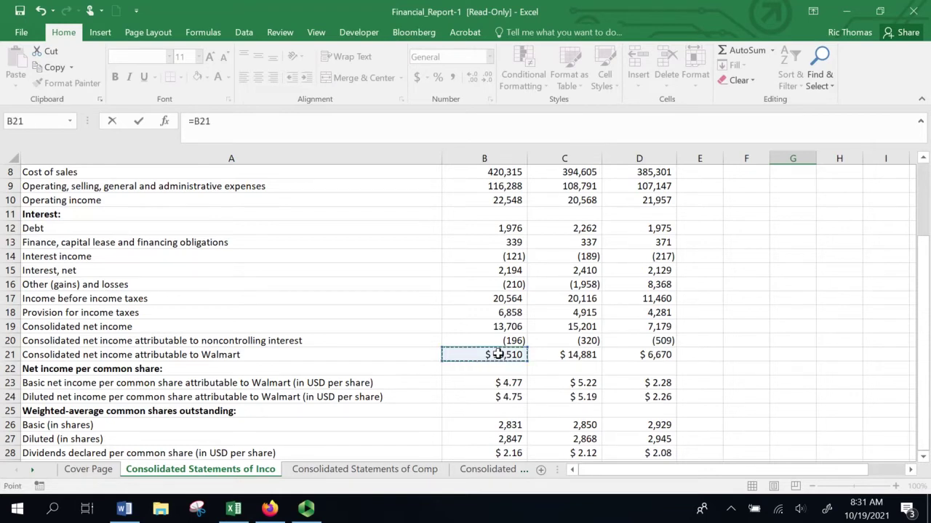
text(/)
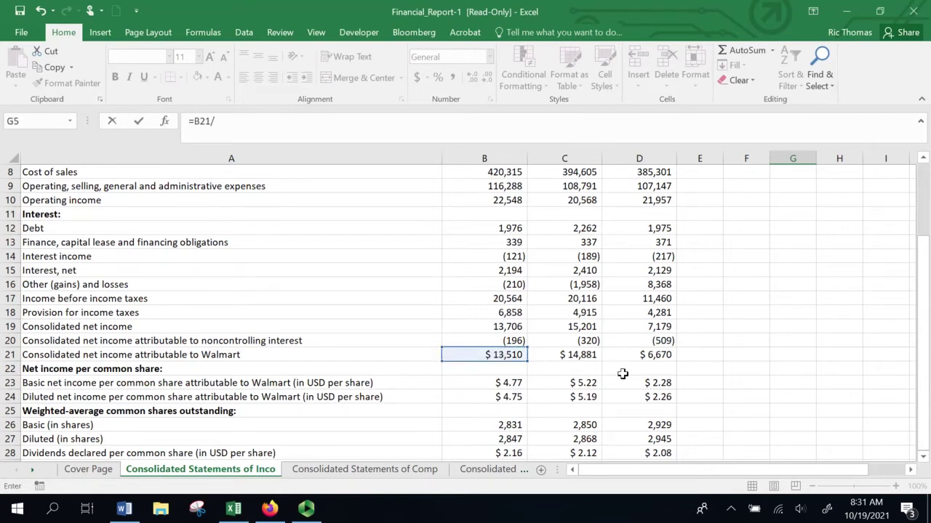
drag(924, 316, 923, 240)
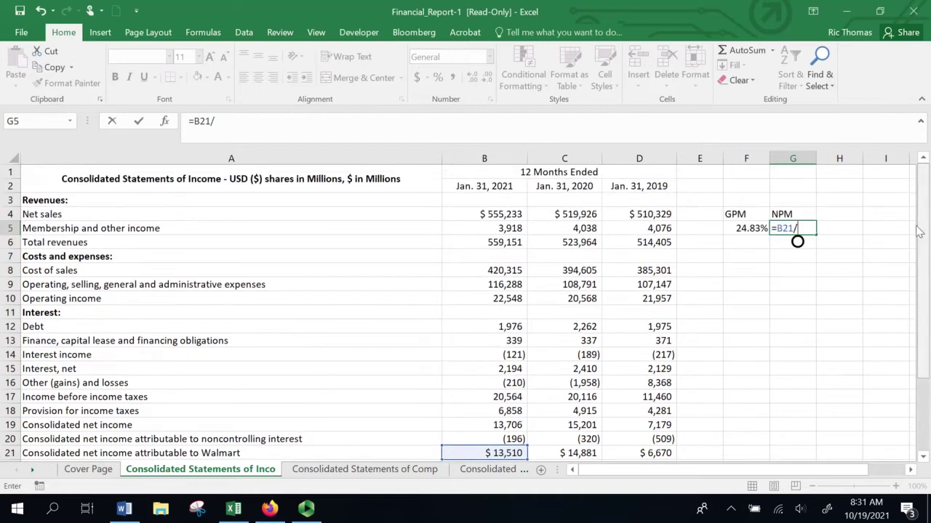
click(509, 242)
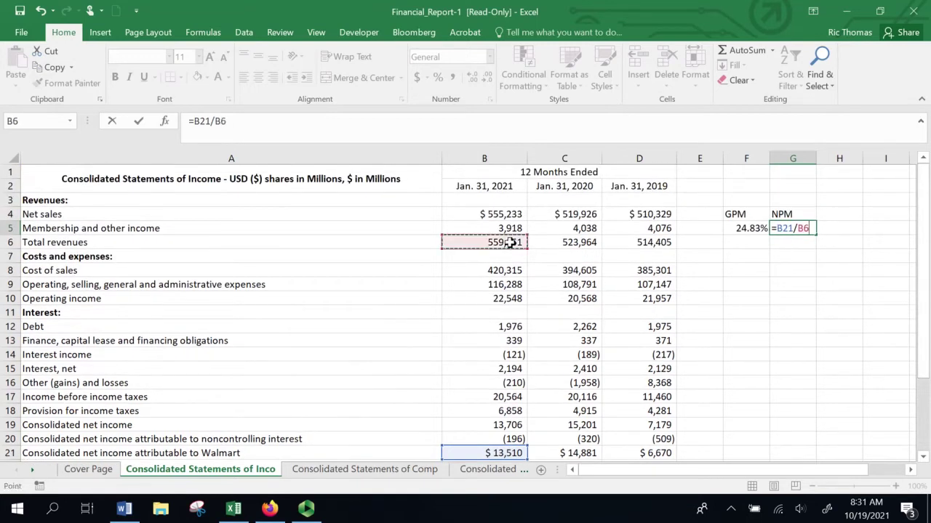
key(Return)
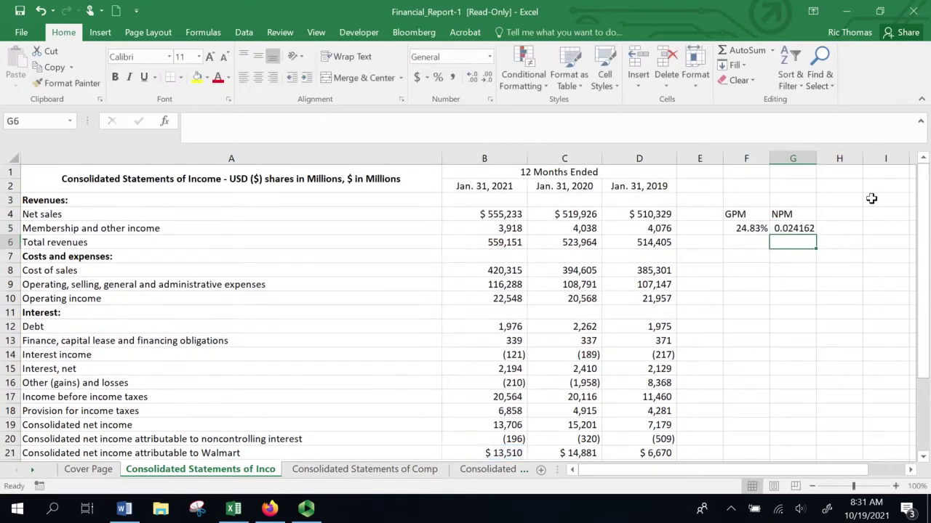
Step: Format the net profit margin in cell G5 as a percentage with two decimal places
click(791, 229)
click(438, 78)
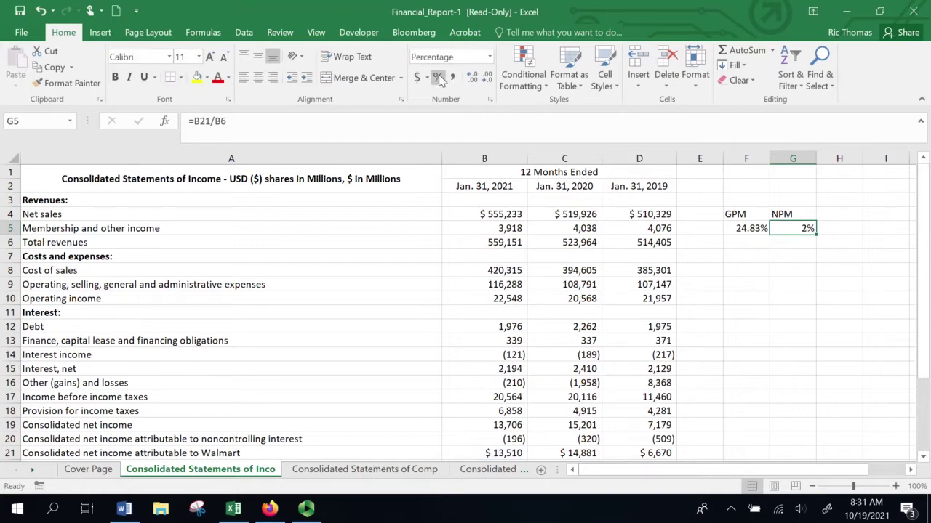
click(476, 78)
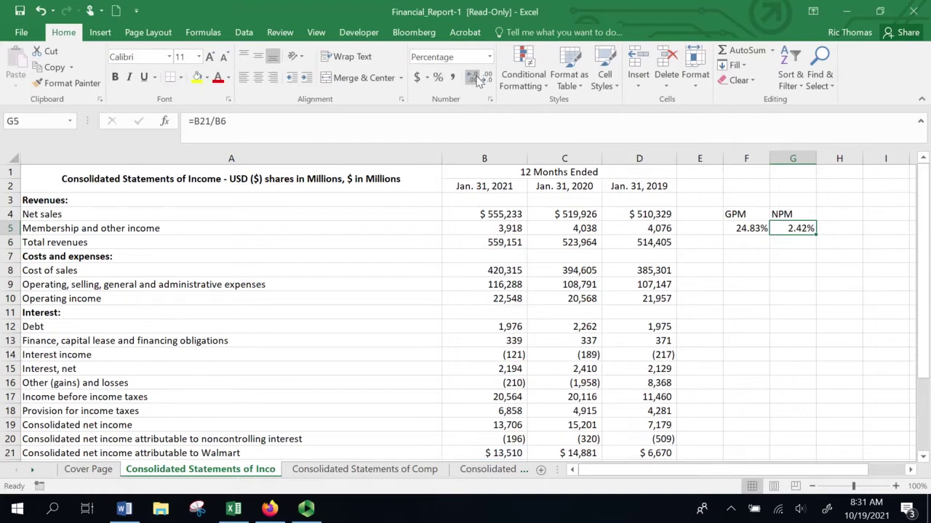
Step: Right-align the GPM and NPM labels in cells F4:G4
click(743, 212)
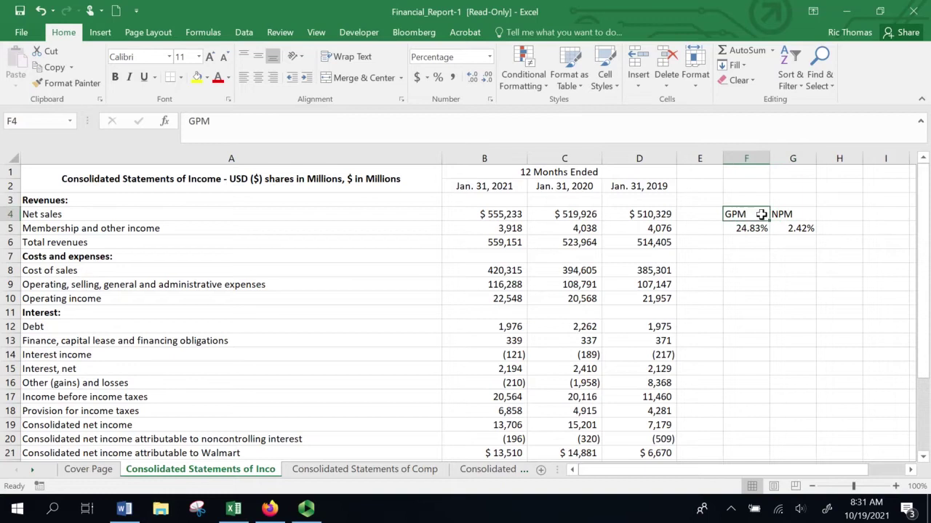
drag(761, 213, 789, 214)
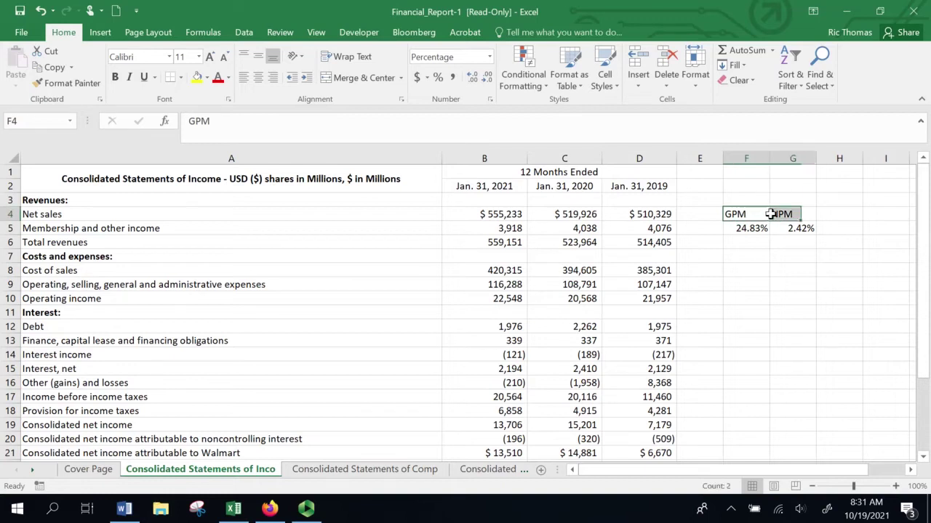
click(273, 77)
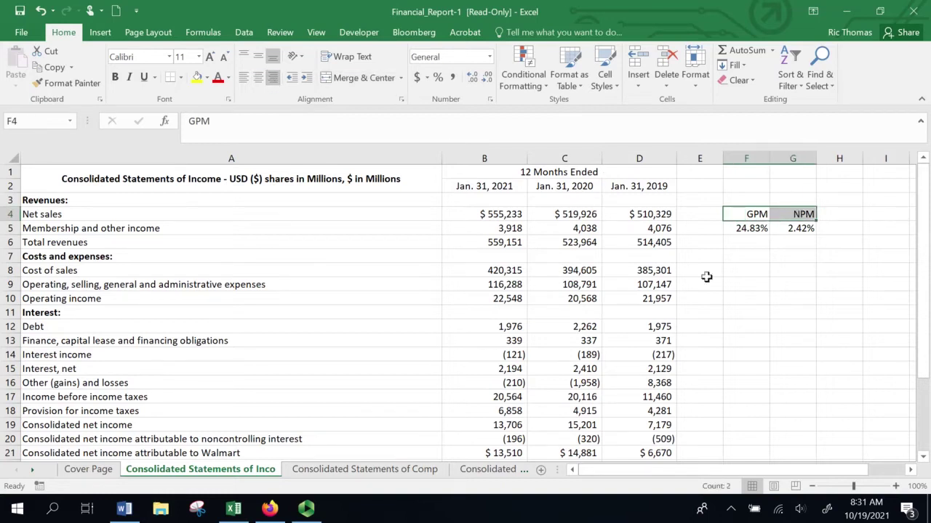
click(804, 296)
Step: Calculate the 2021 effective tax rate in cell F18 by dividing the provision for income taxes by income before income taxes, =B18/B17
click(852, 215)
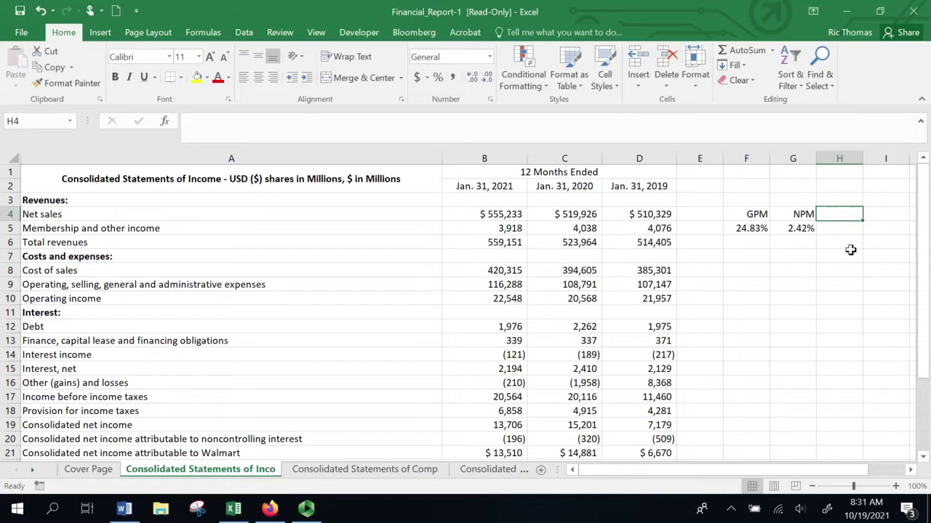
drag(922, 259, 917, 312)
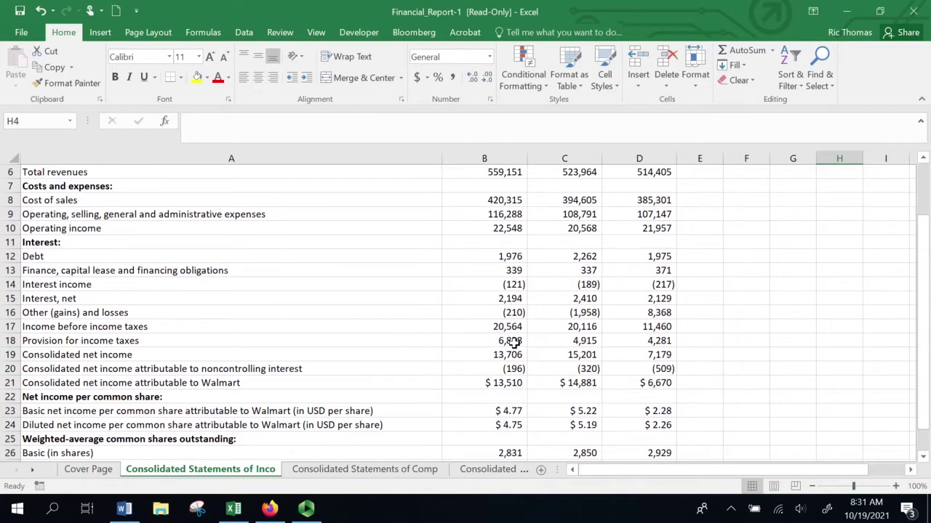
click(750, 339)
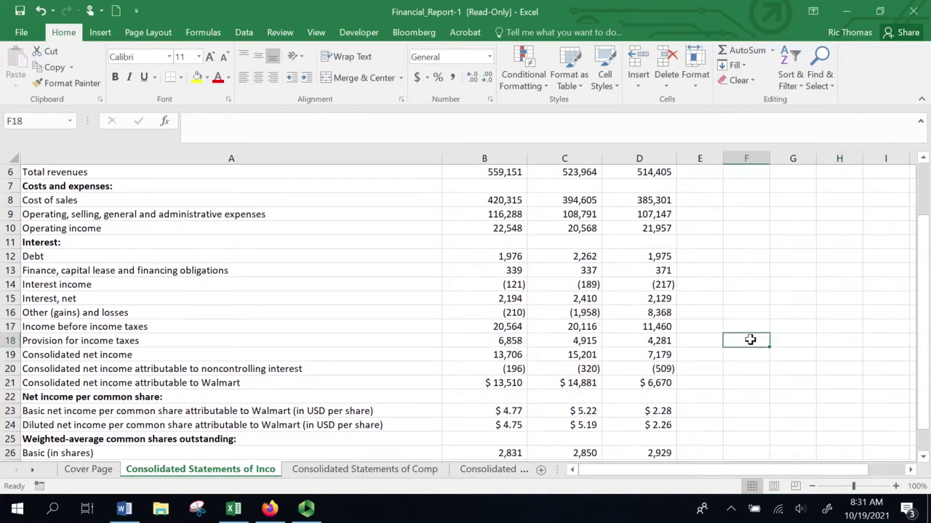
text(=)
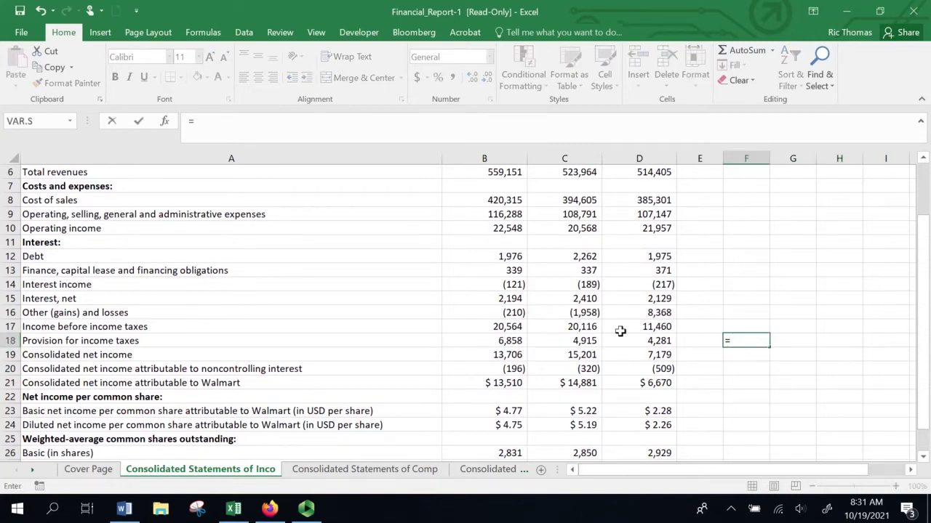
click(506, 354)
click(507, 343)
text(/)
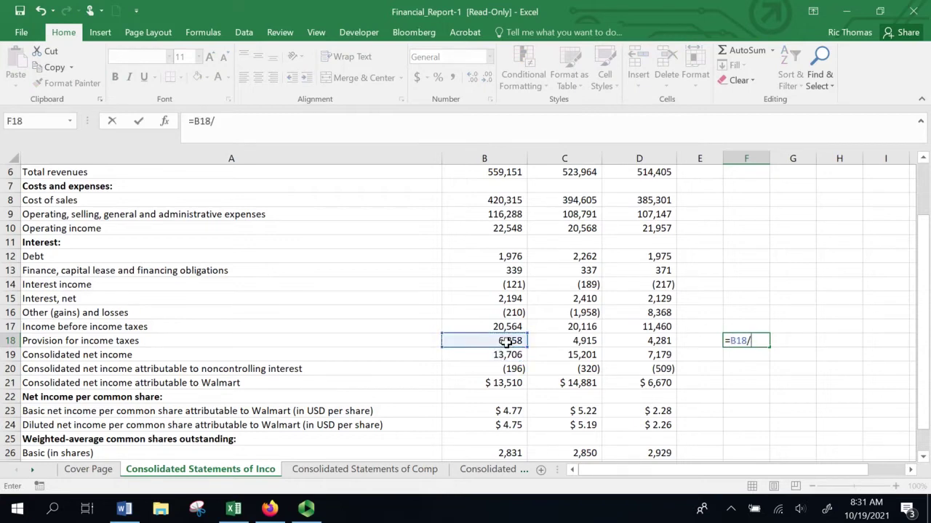
click(509, 327)
key(Return)
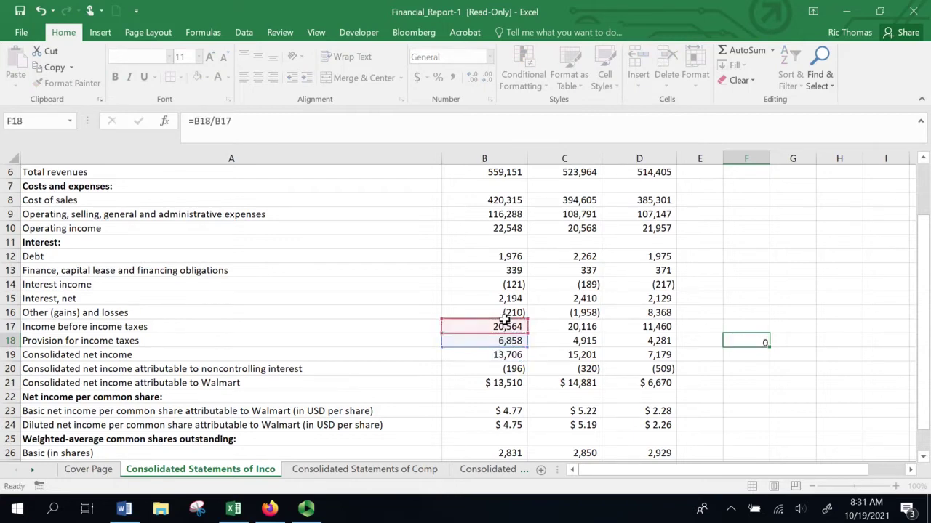
click(754, 338)
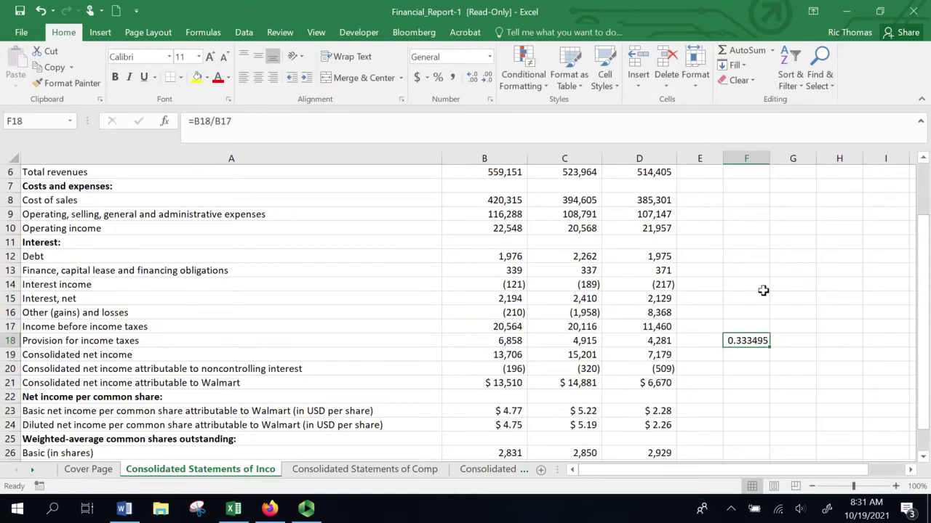
Step: Switch to the Consolidated Balance Sheets worksheet and enter the label Current Ratio in cell F7
drag(924, 308, 913, 254)
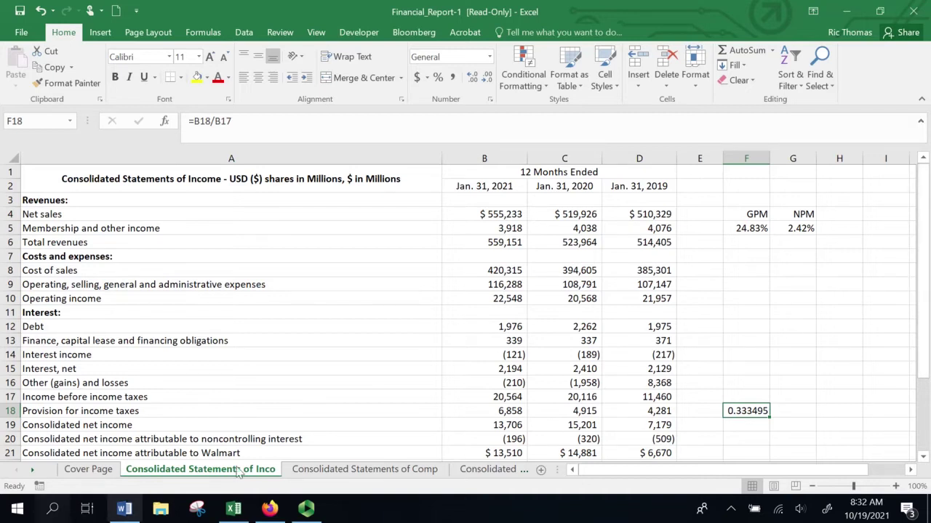
click(497, 472)
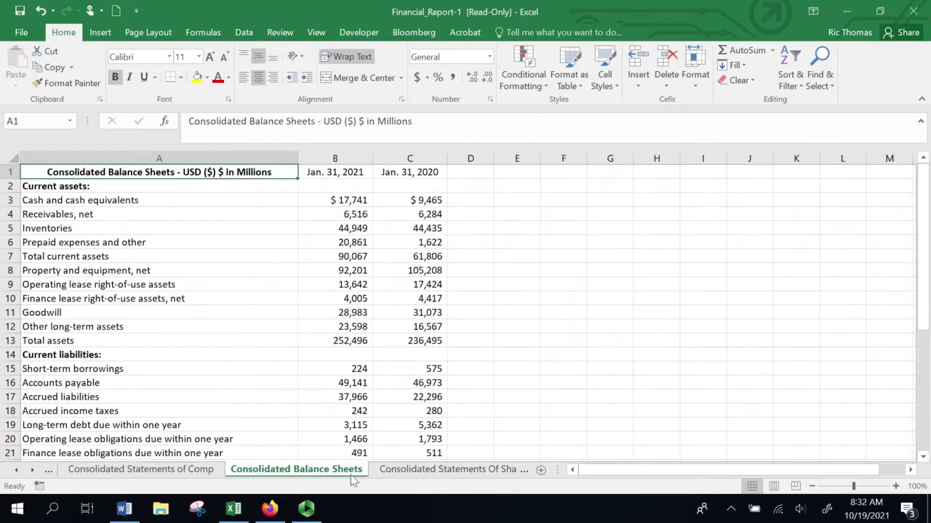
click(647, 307)
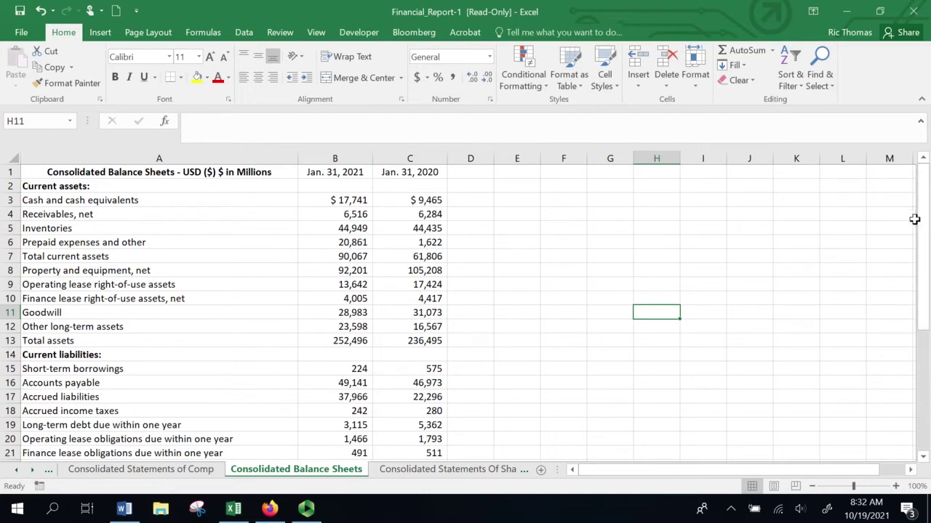
click(587, 270)
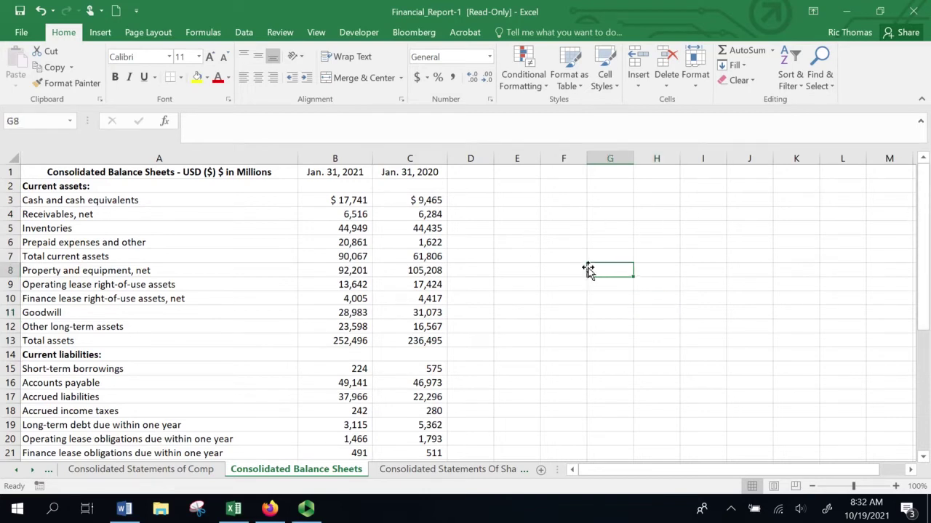
click(554, 257)
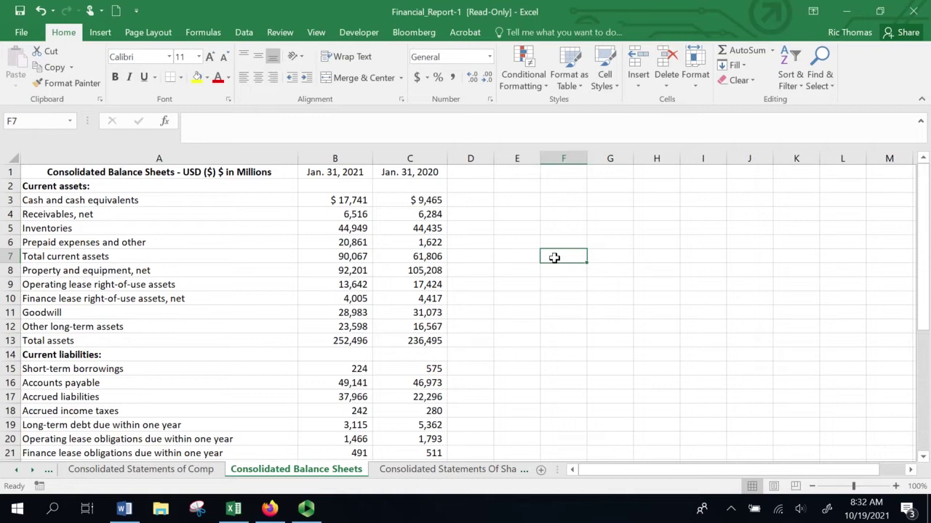
text(u)
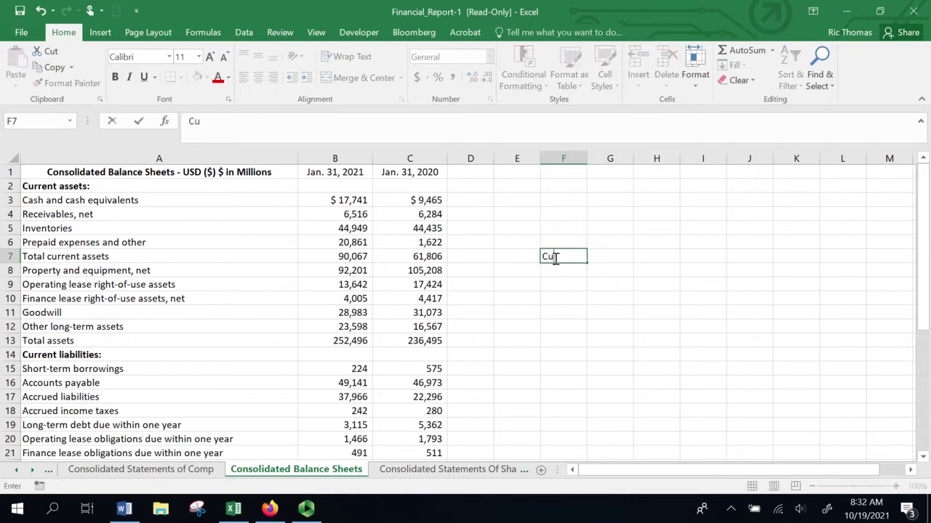
text(rrent Ratio)
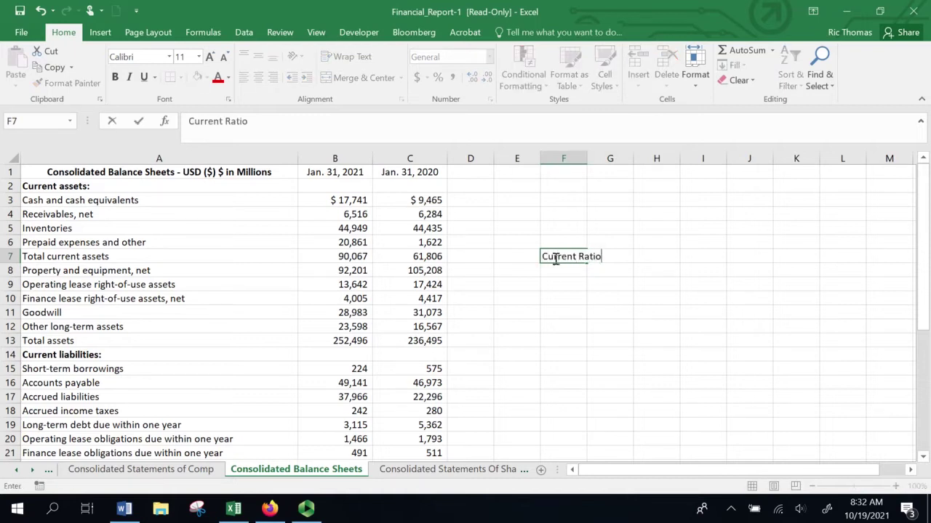
key(Return)
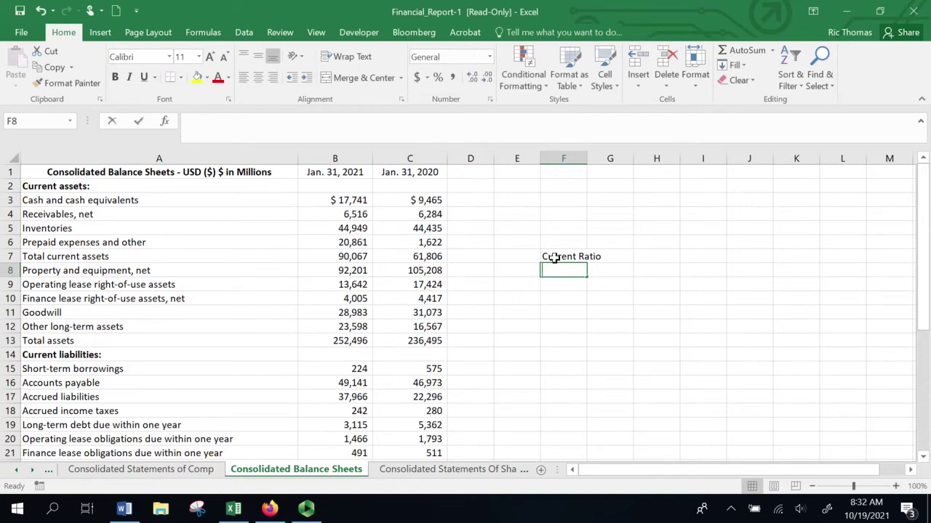
Step: Calculate the 2021 current ratio in cell F8 by dividing total current assets by total current liabilities, =B7/B22
text(=sum()
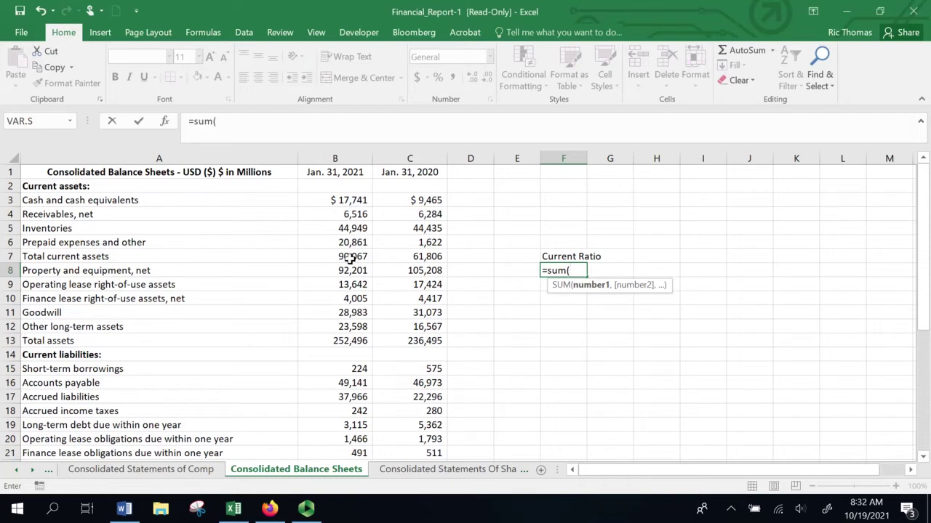
key(Escape)
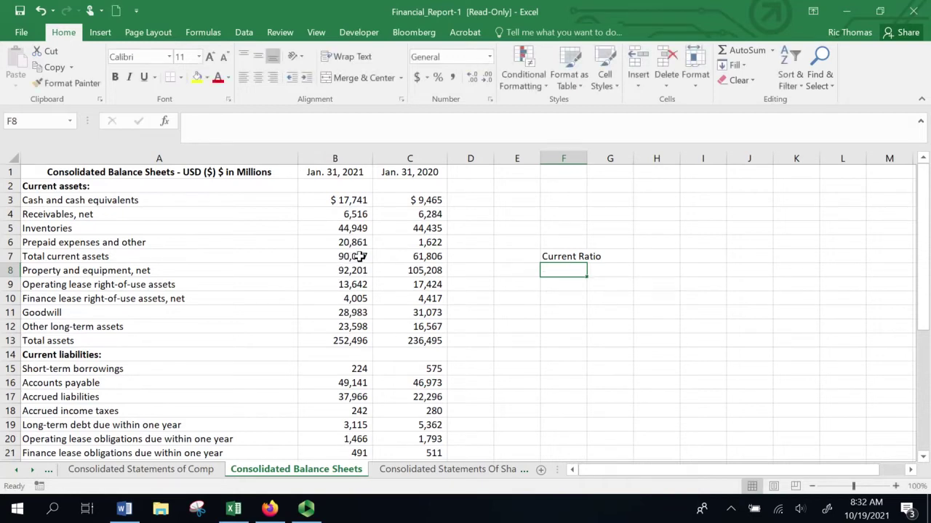
text(=)
click(339, 260)
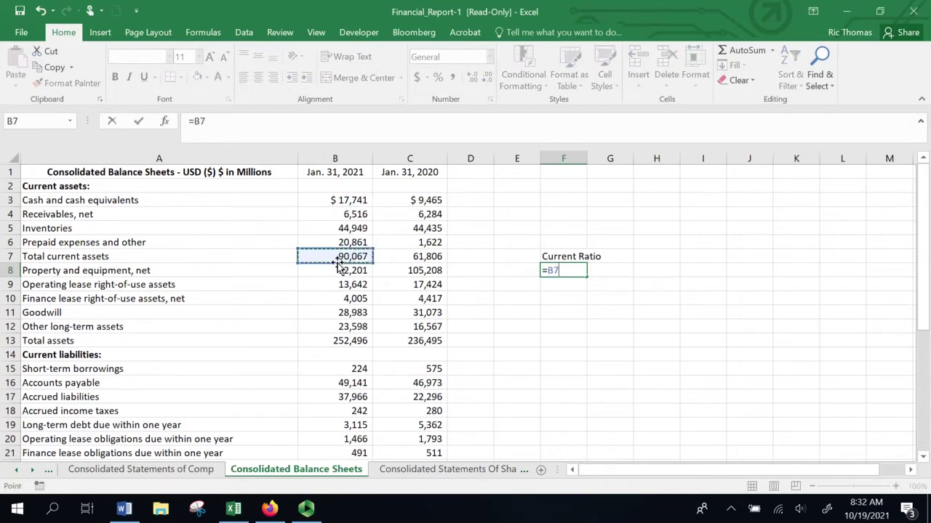
text(/)
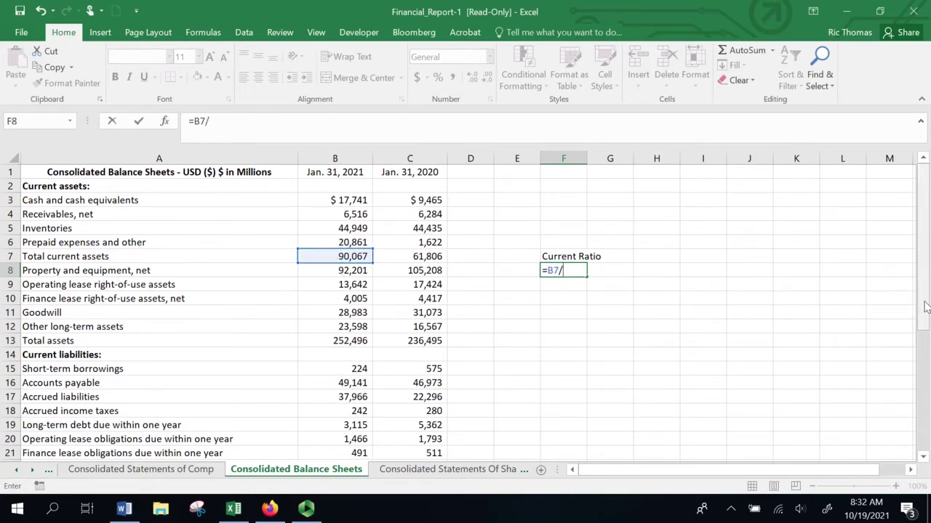
drag(923, 306, 924, 318)
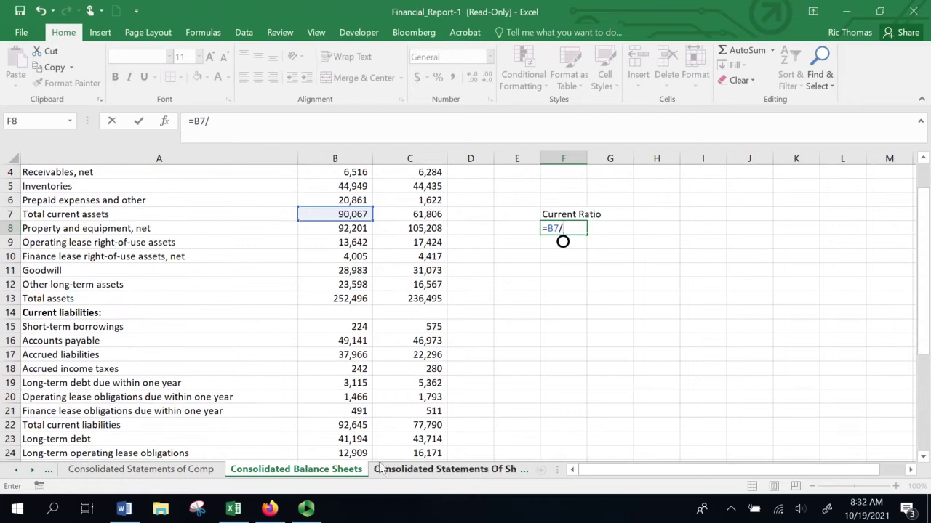
click(356, 432)
key(Return)
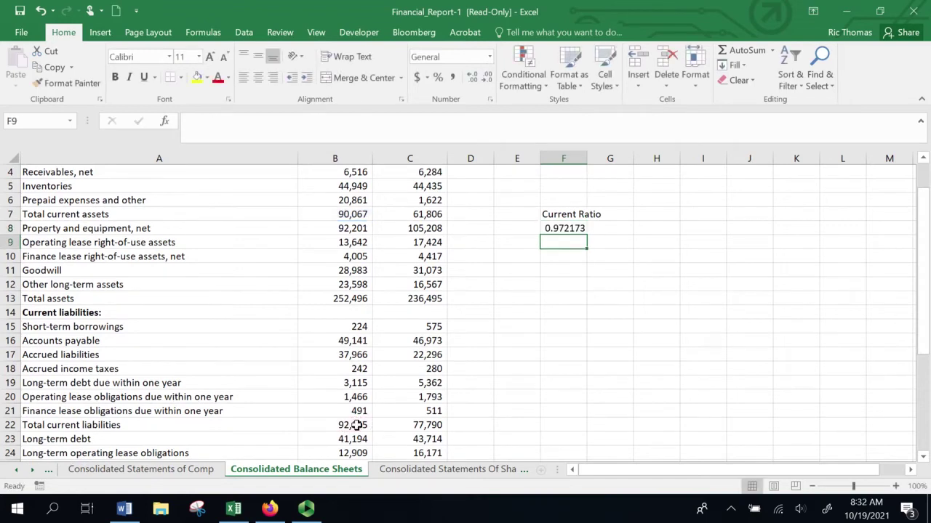
click(571, 228)
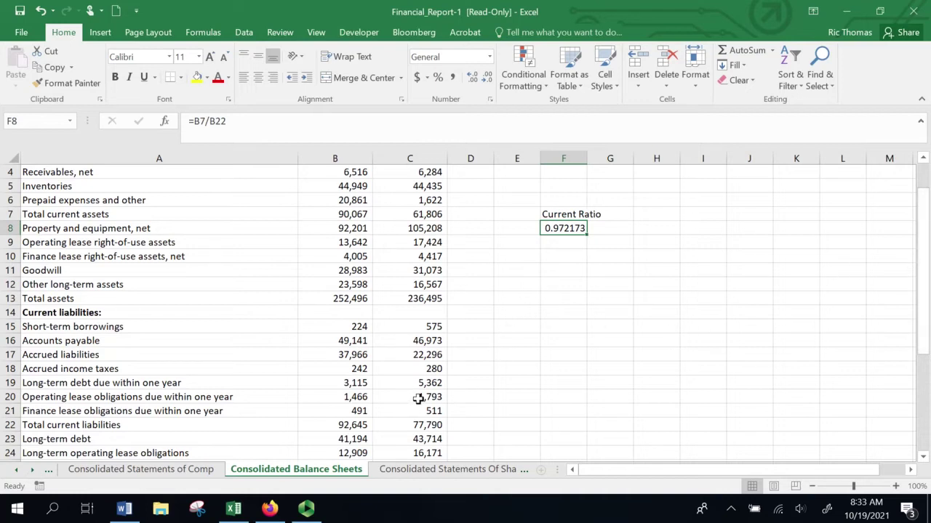
Step: Enter the label ROE in cell H7 of the balance sheet
drag(922, 305, 906, 262)
click(675, 259)
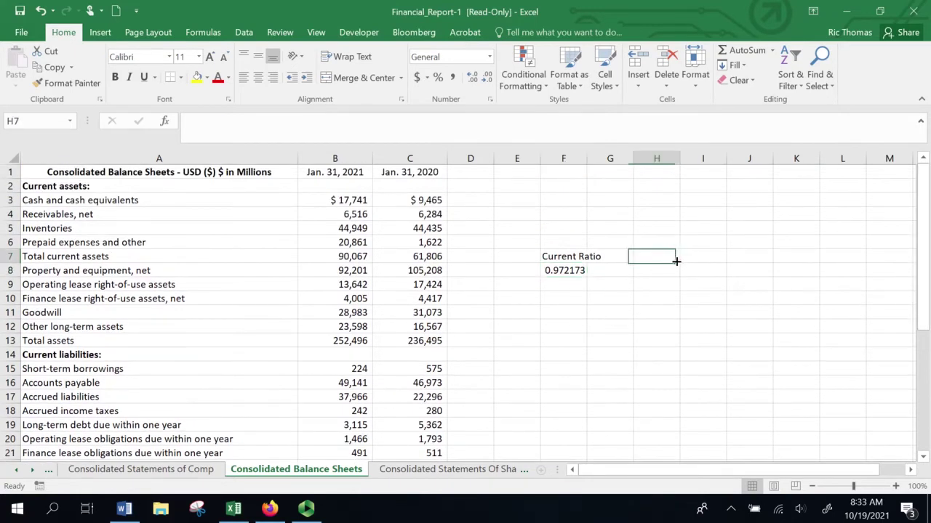
text(ROE)
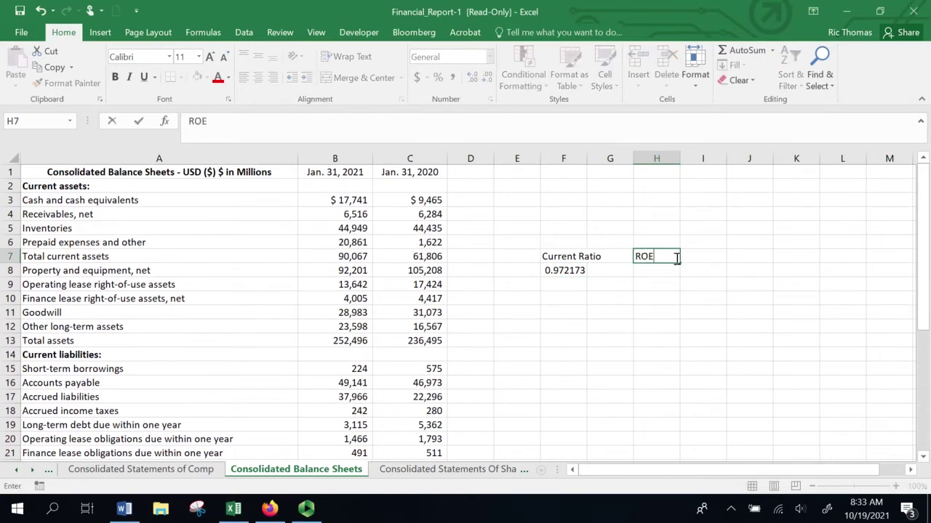
key(Return)
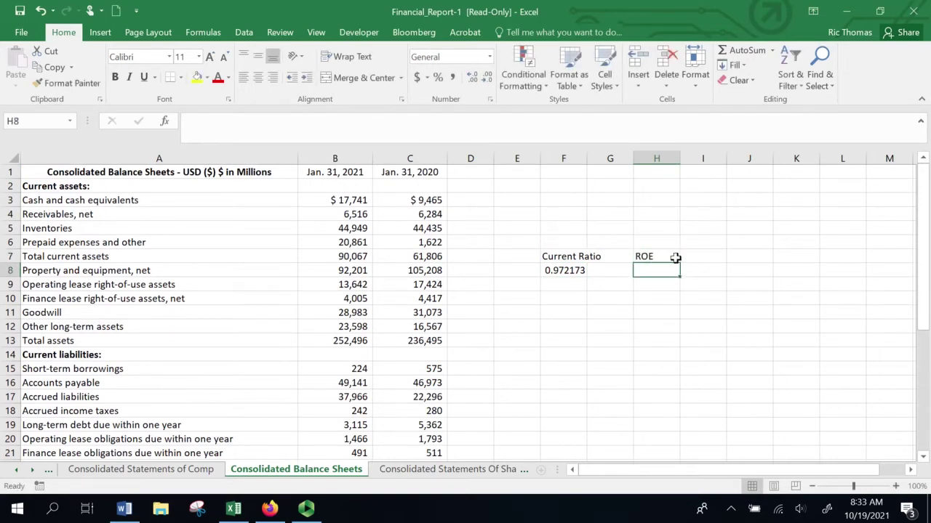
Step: Start the ROE formula in cell H8 with 2021 net income attributable to Walmart, B21 on the income statement sheet, followed by /(
text(=)
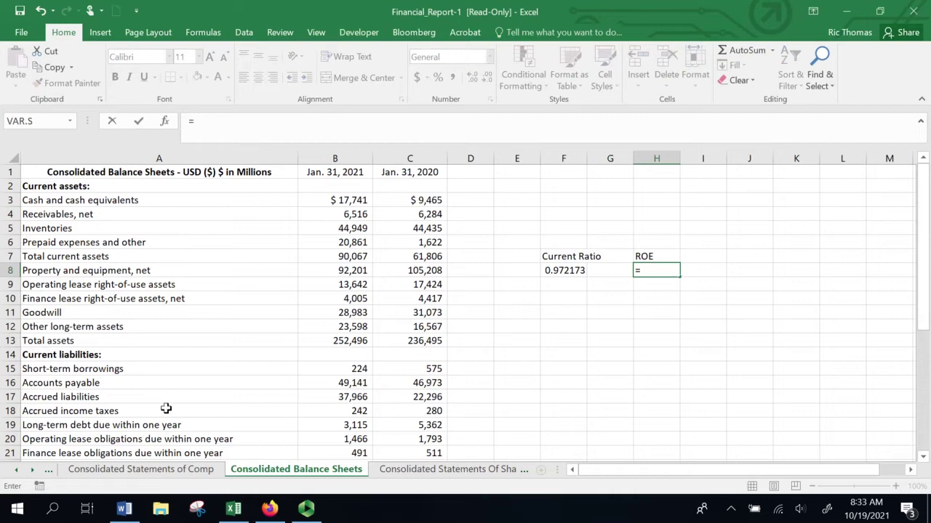
click(17, 474)
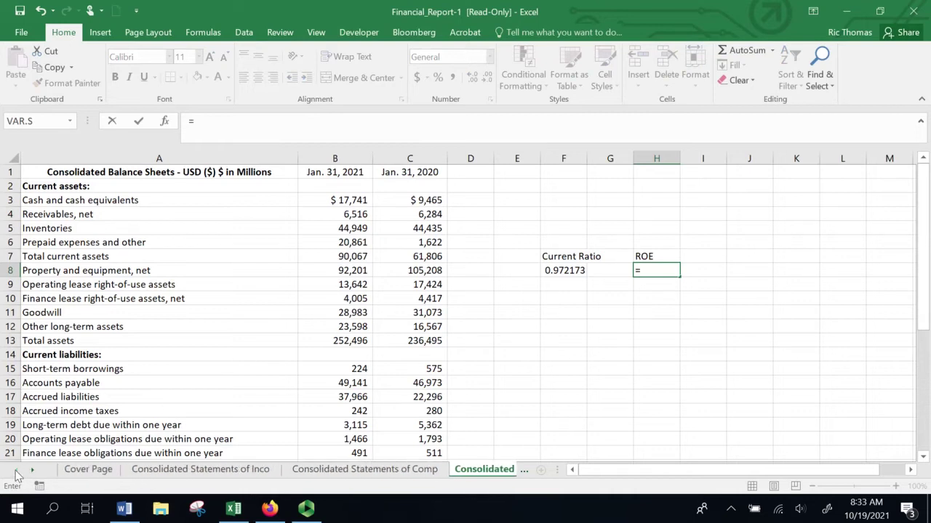
click(213, 472)
drag(928, 329, 922, 411)
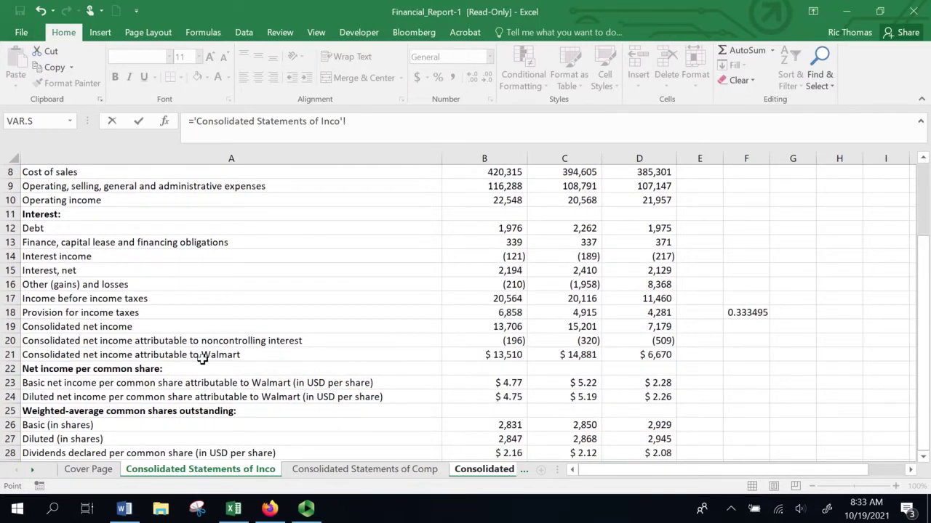
click(500, 356)
text(/()
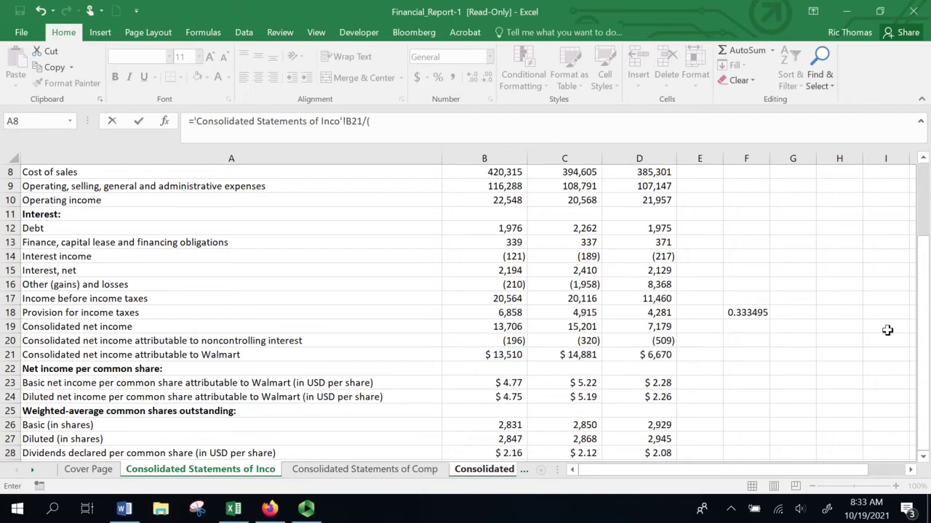
Step: Complete the ROE formula with 2021 total Walmart shareholders' equity, B33 on the Consolidated Balance Sheets worksheet, as the divisor
drag(922, 322, 922, 252)
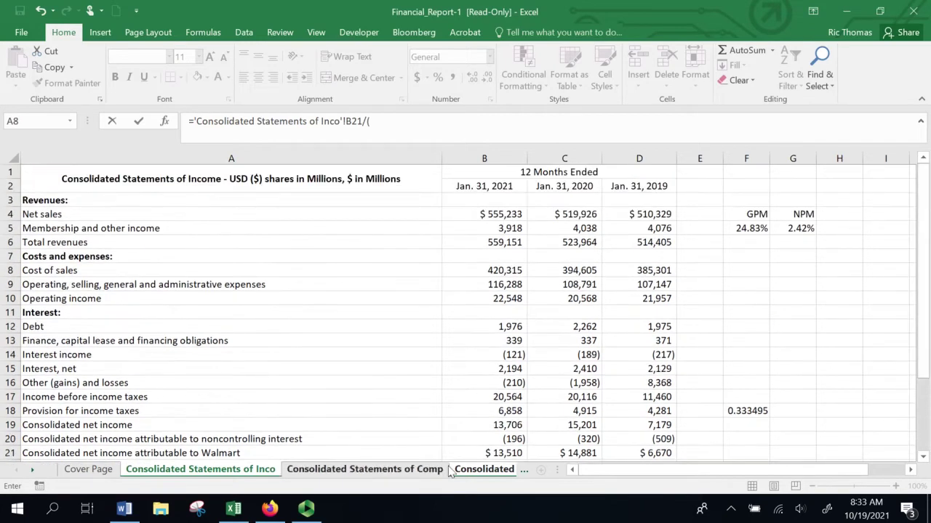
click(486, 470)
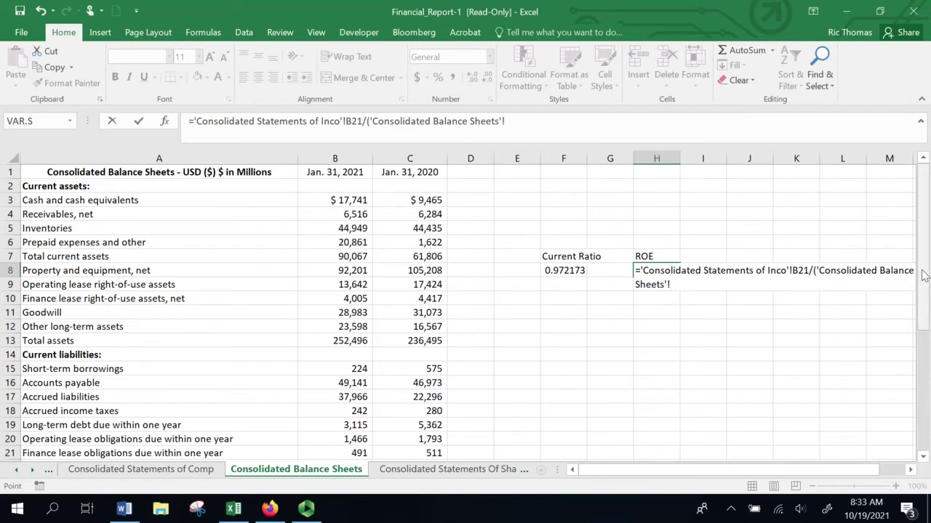
drag(923, 274, 920, 384)
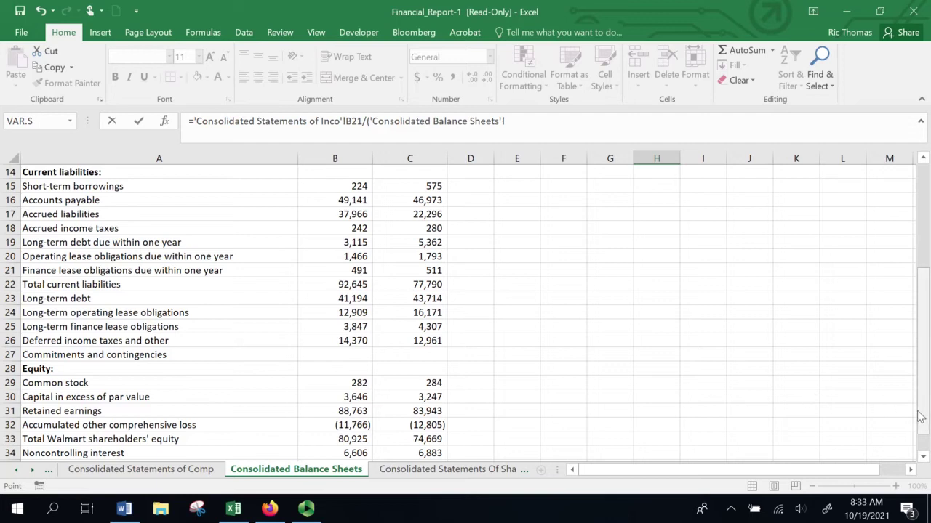
drag(923, 419, 918, 422)
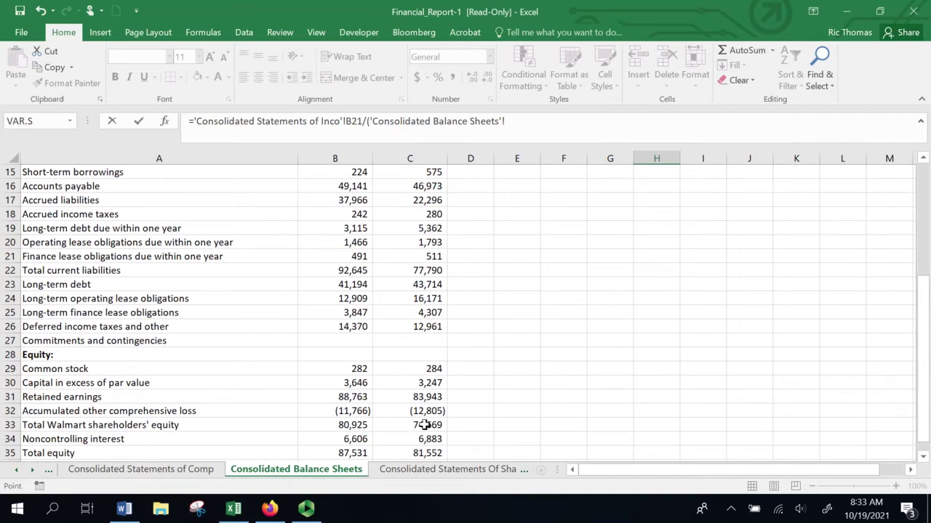
click(360, 425)
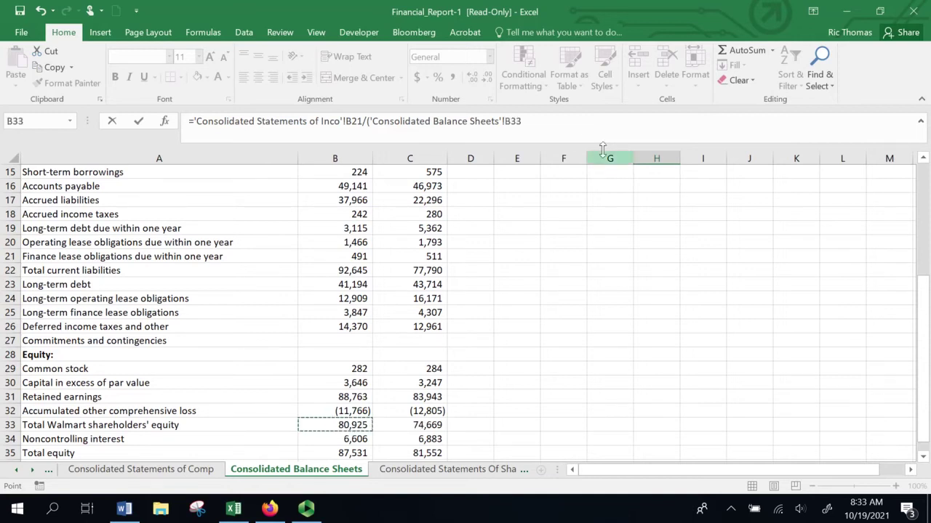
click(560, 127)
text(d)
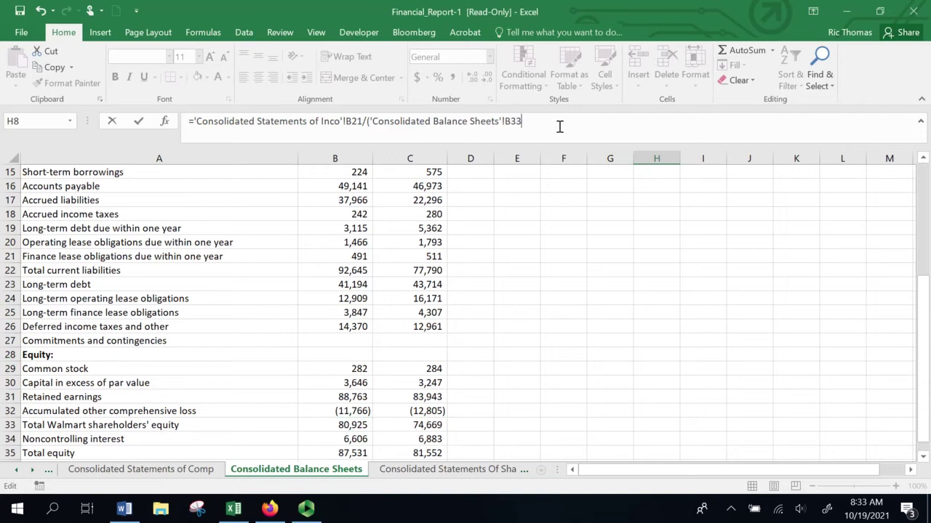
key(Return)
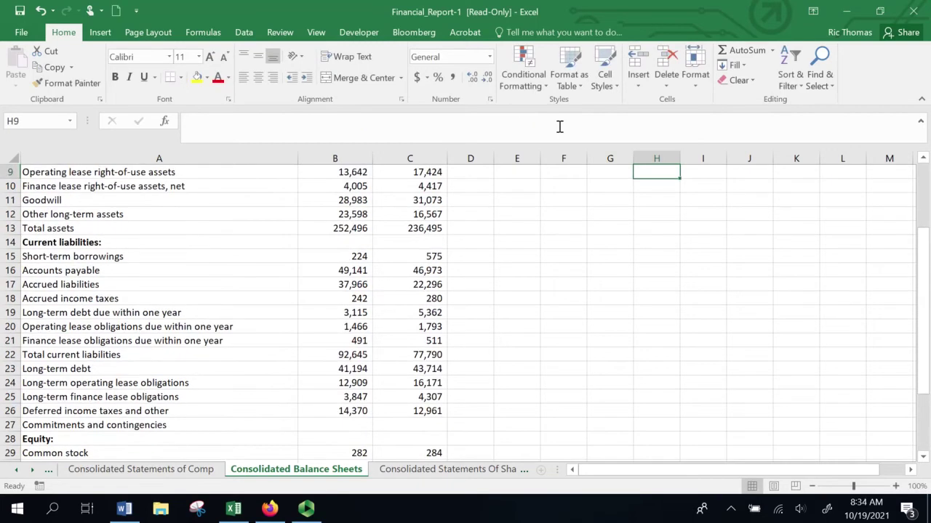
Step: Format the ROE result in cell H8 as a percentage with two decimal places
drag(928, 304, 721, 243)
click(652, 242)
double_click(653, 242)
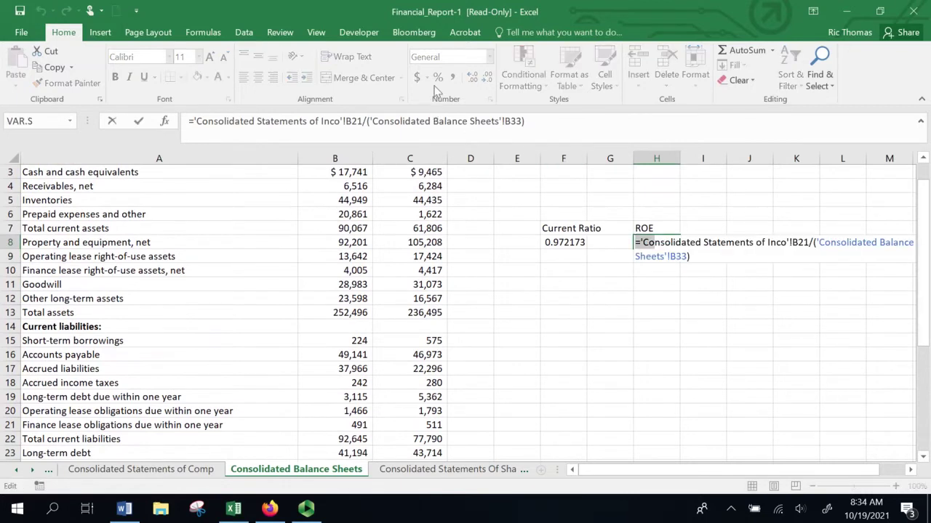
key(Escape)
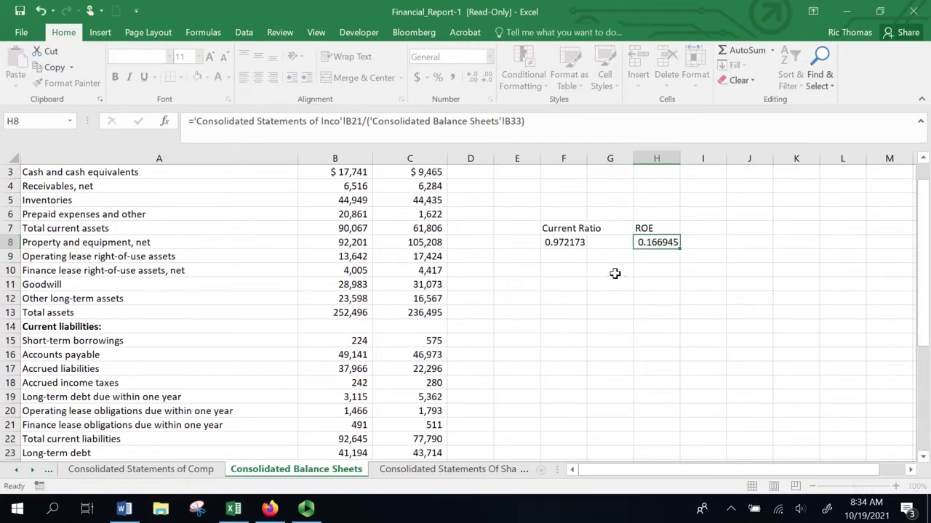
click(440, 77)
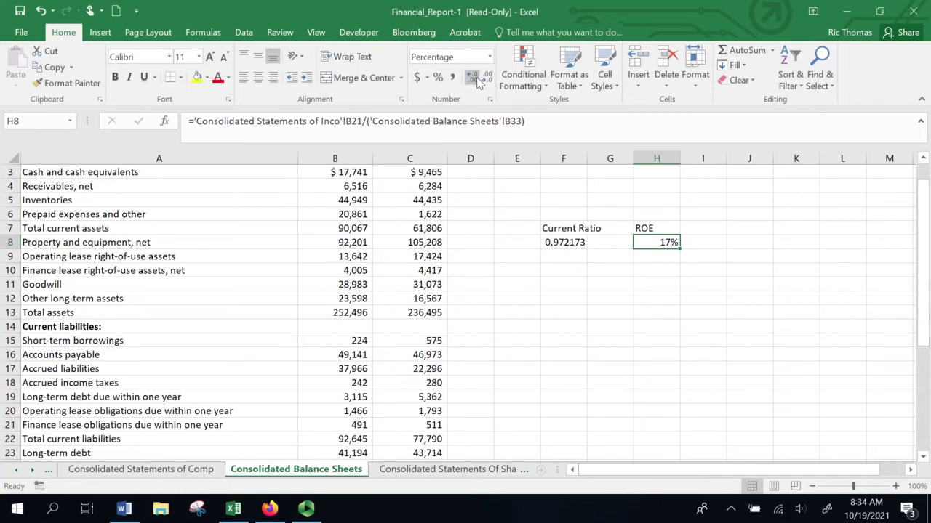
click(474, 77)
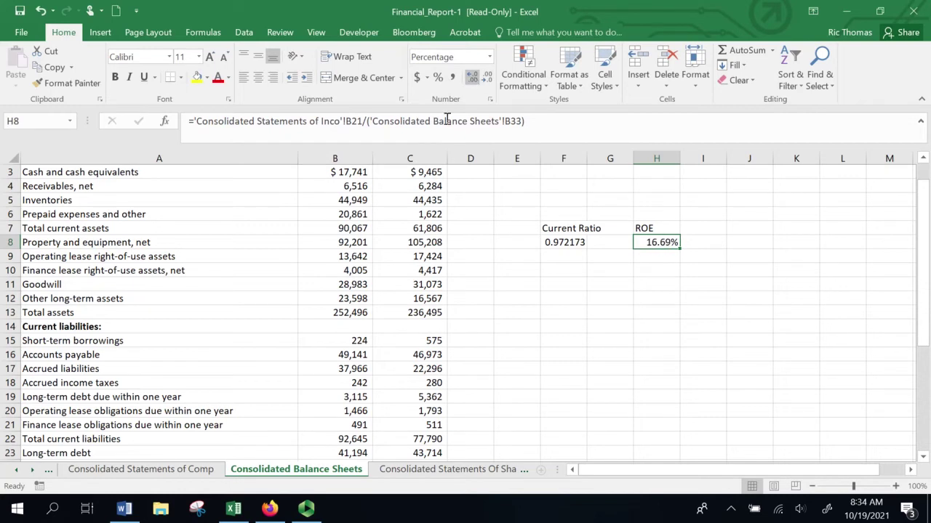
Step: Open the Consolidated Statements of Cash Flows worksheet
click(494, 471)
click(485, 475)
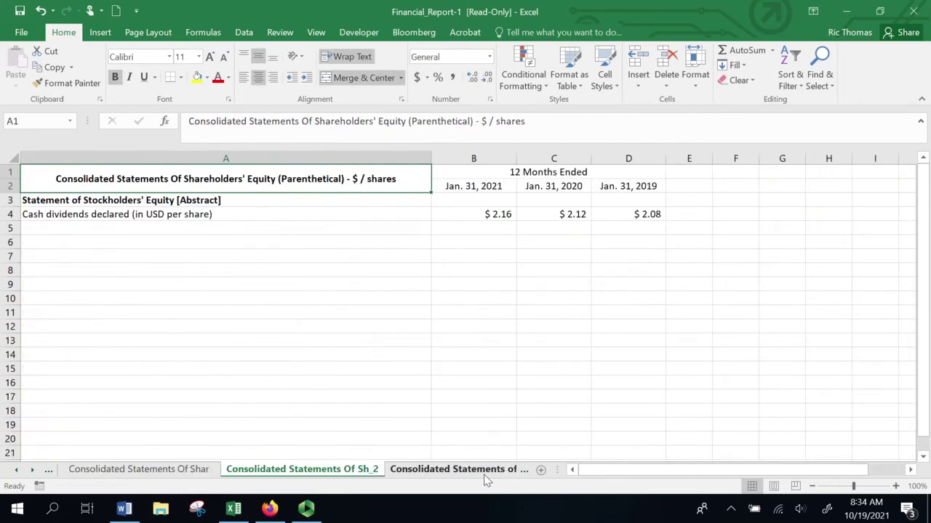
click(484, 472)
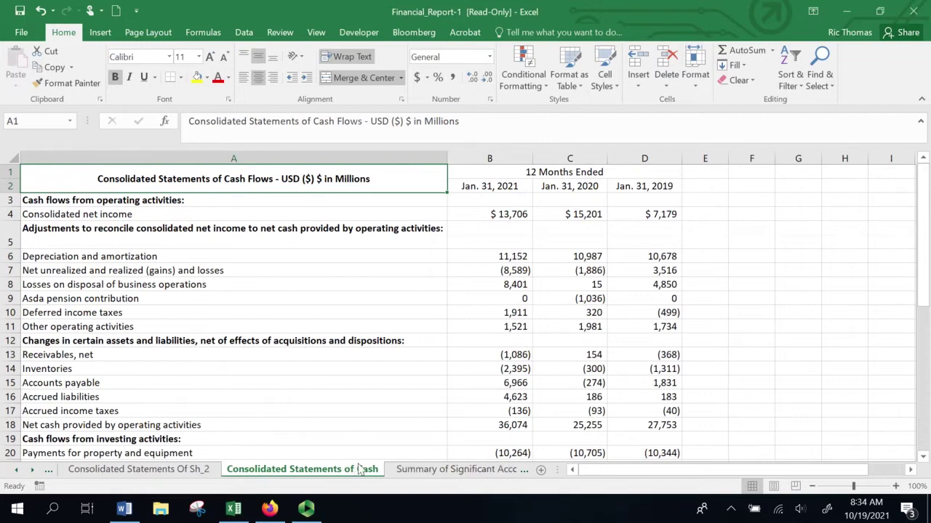
Step: Compare net cash provided by operating activities in row 18 across fiscal years 2019, 2020 and 2021
drag(919, 245, 916, 271)
click(504, 397)
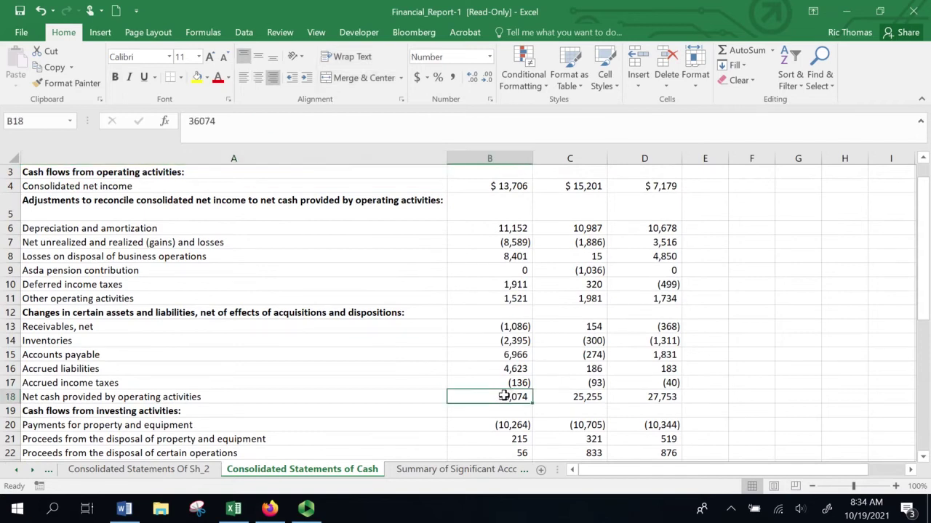
key(Right)
key(Left)
key(Left)
key(Right)
key(Right)
key(Right)
key(Right)
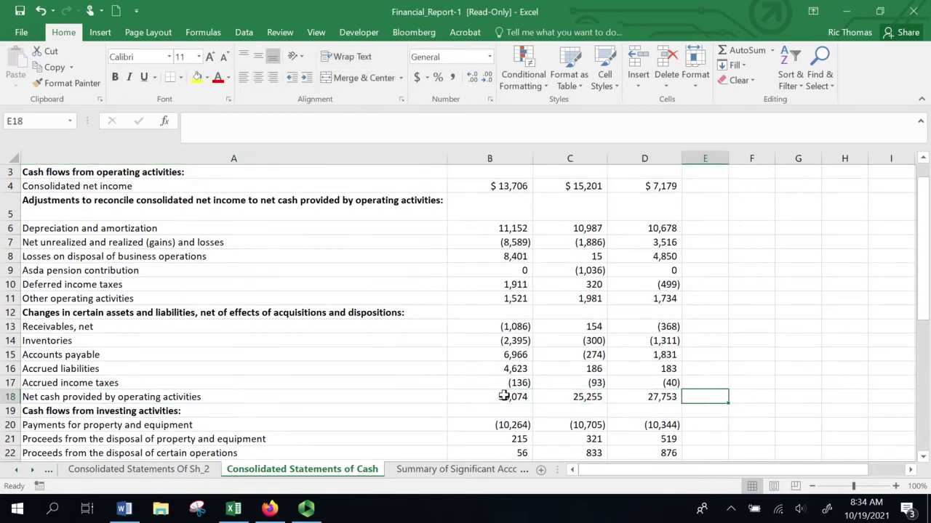
click(676, 393)
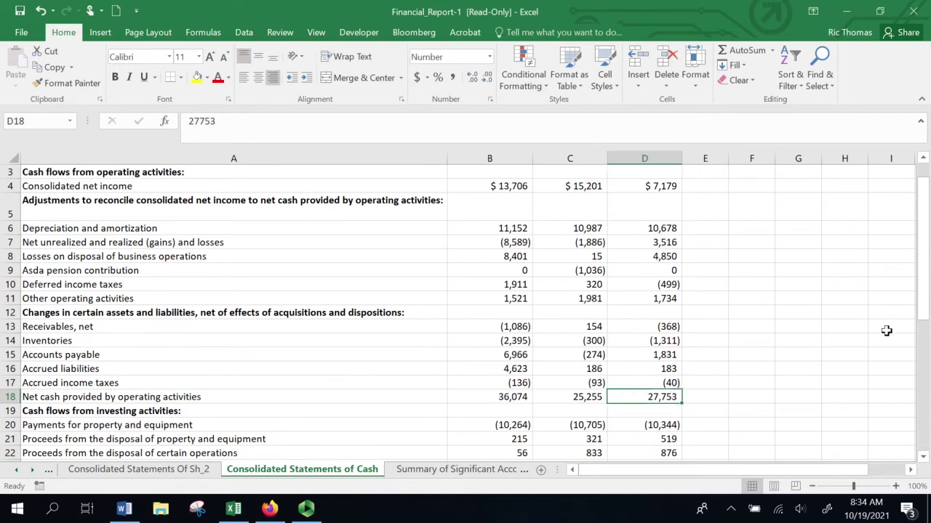
key(Left)
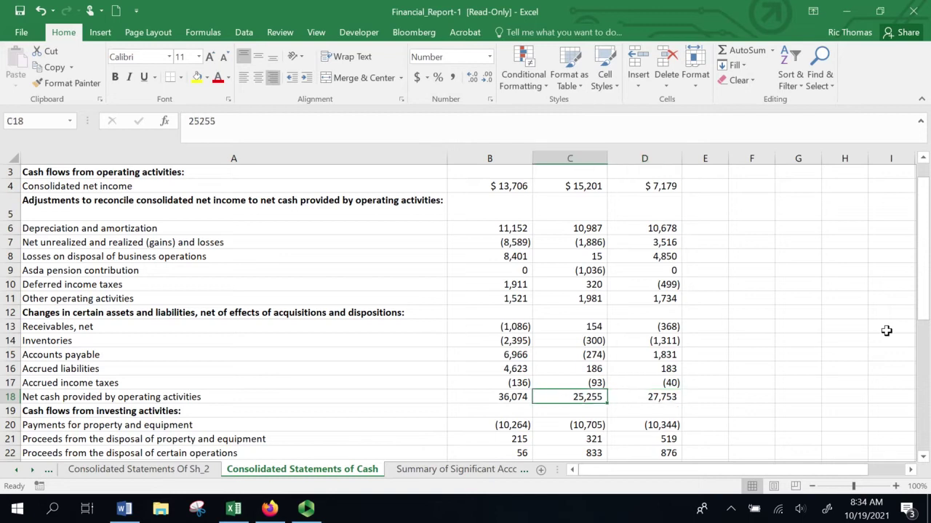
key(Left)
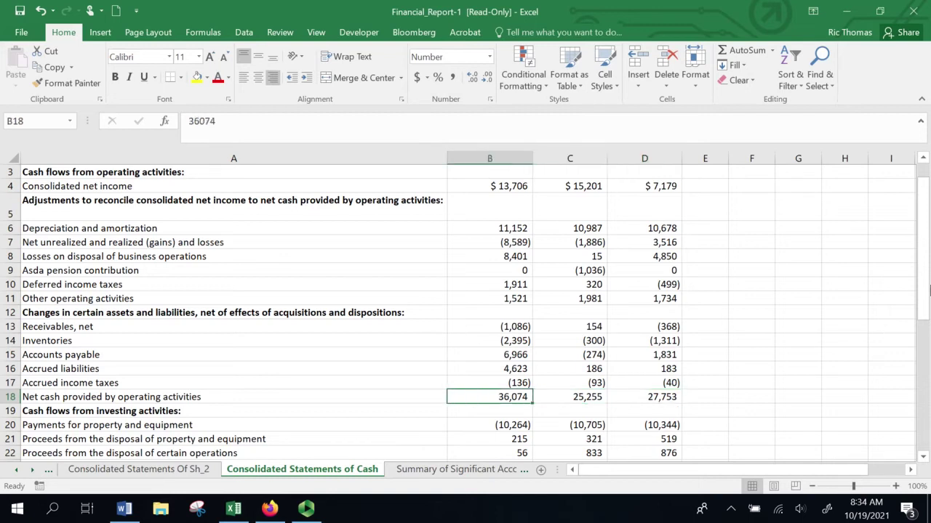
drag(928, 291, 926, 270)
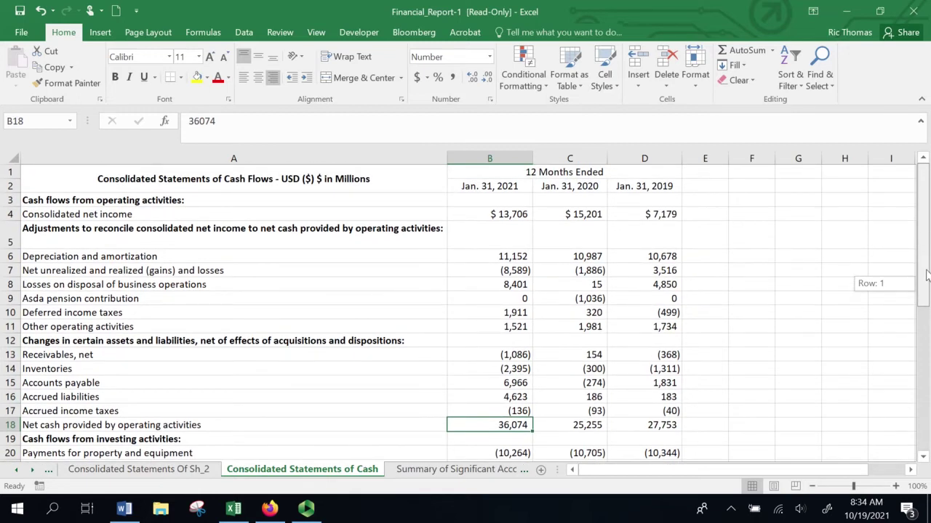
Step: Examine the investing section's payments for property and equipment in row 20 across the three fiscal years
drag(927, 275, 929, 327)
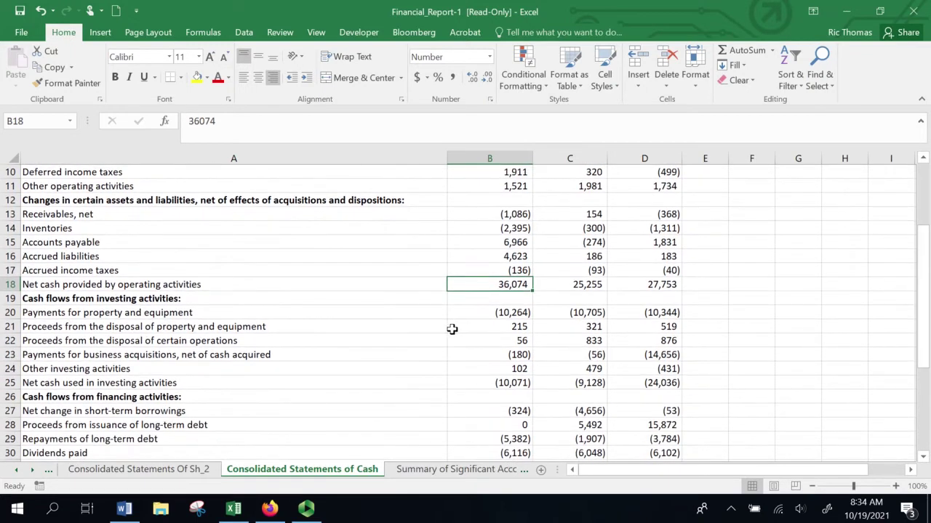
click(158, 304)
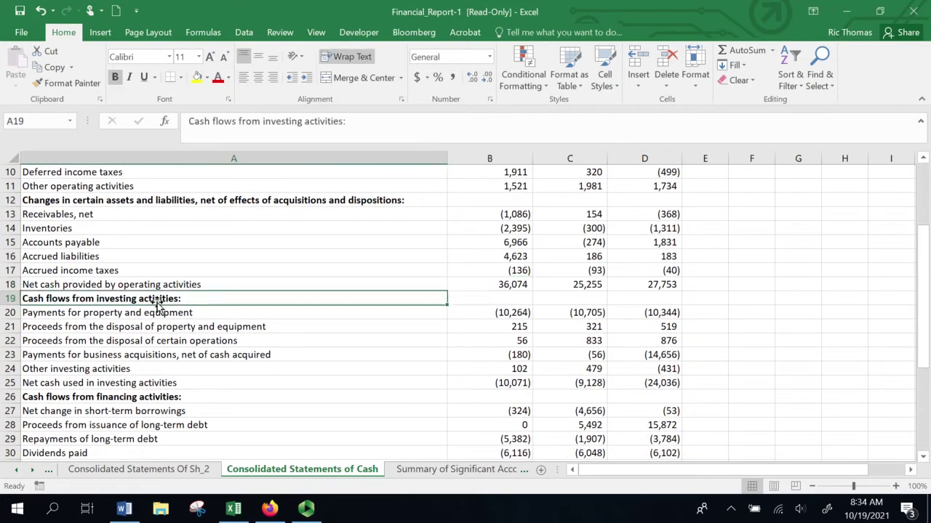
click(315, 320)
key(Right)
key(Right)
key(Right)
key(Right)
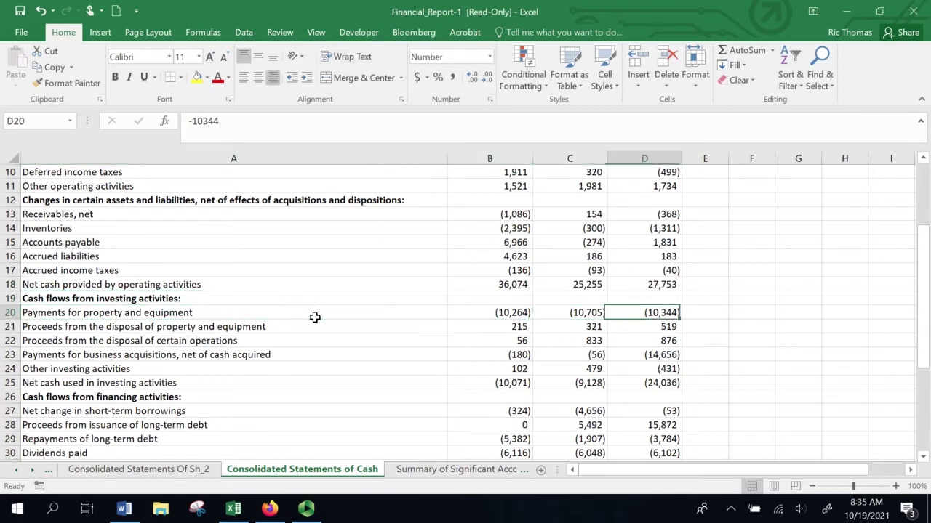
key(Left)
key(Left)
key(Left)
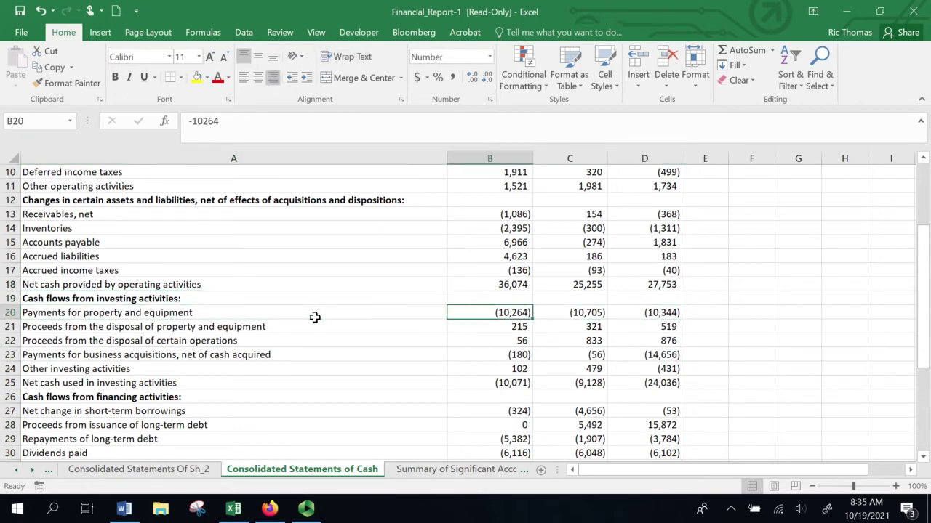
key(Right)
key(Right)
key(Right)
key(Left)
key(Left)
key(Left)
Step: Review the other investing items down to net cash used in investing activities, comparing that total across the three years
key(Down)
key(Down)
key(Down)
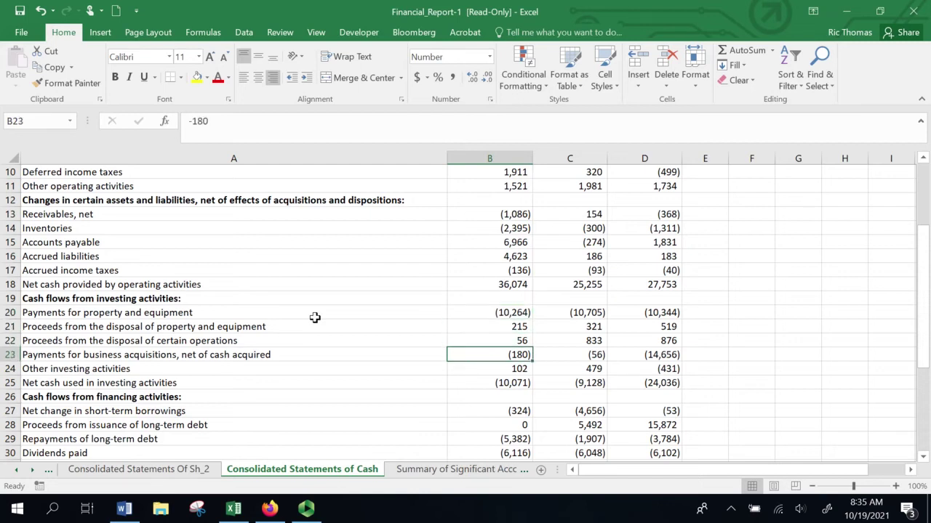
key(Down)
key(Down)
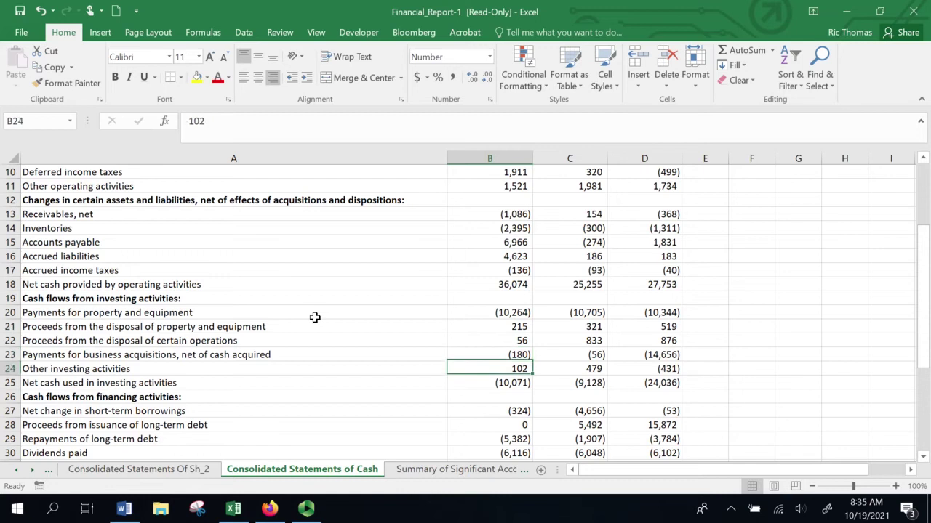
key(Right)
key(Right)
key(Right)
key(Left)
key(Left)
key(Left)
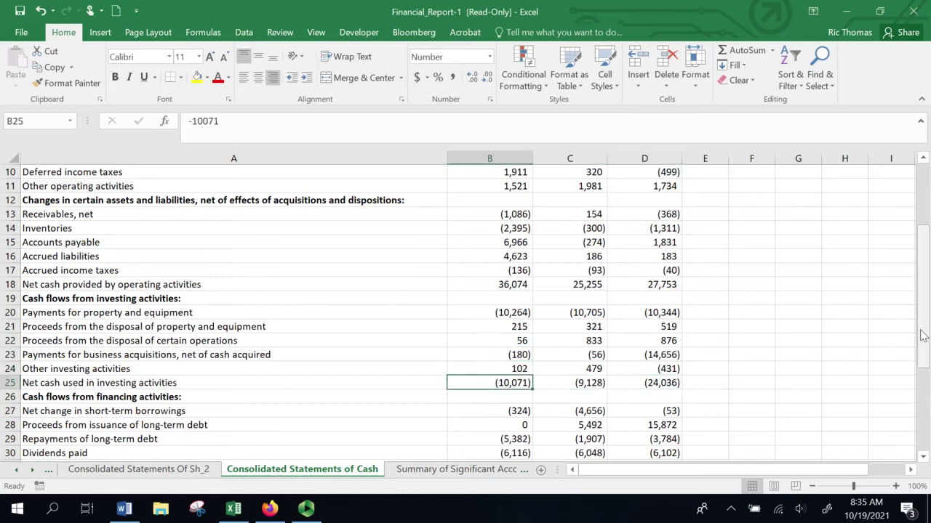
Step: Compare net cash used in financing activities in row 34 across the three fiscal years
drag(924, 331, 922, 398)
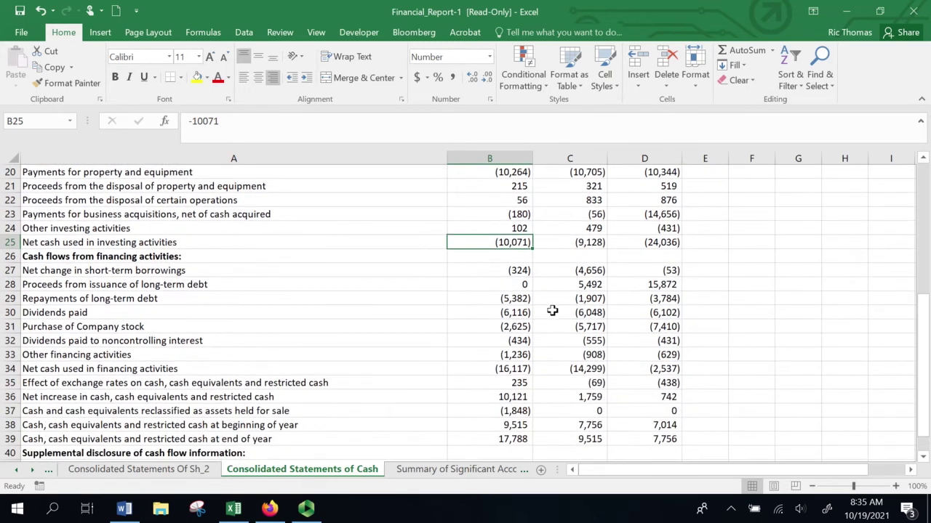
click(524, 270)
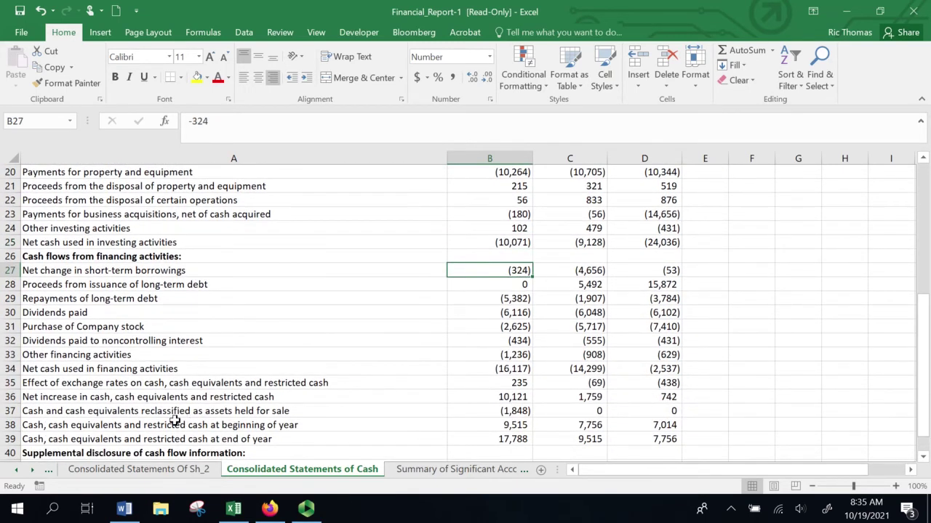
click(119, 374)
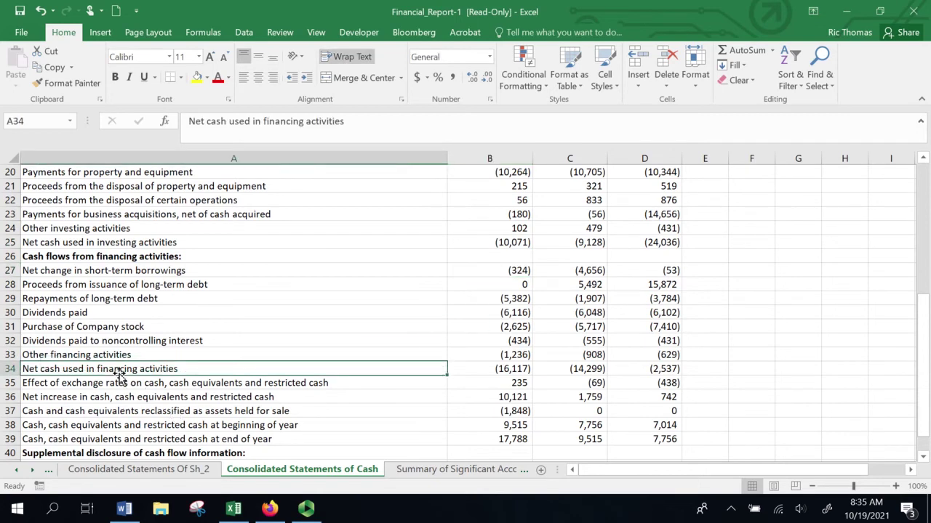
key(Right)
key(Right)
key(Right)
key(Left)
key(Left)
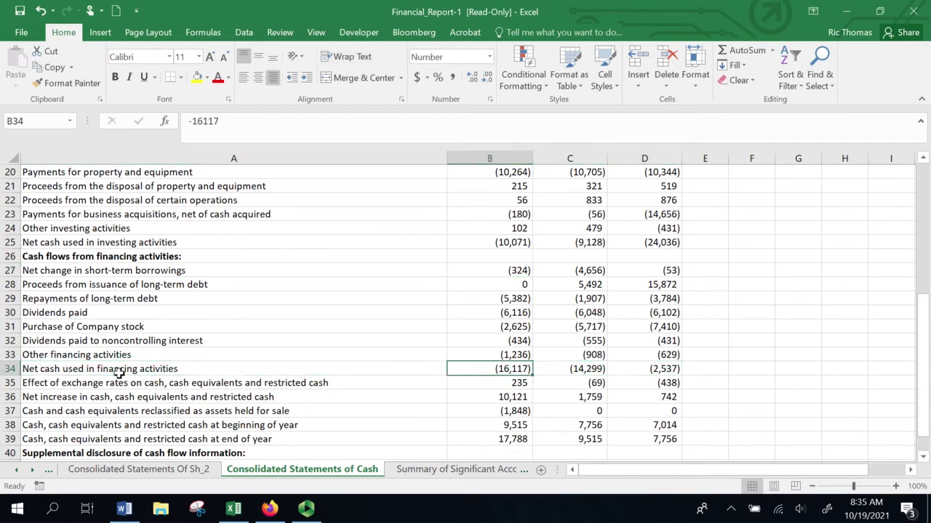
key(Right)
key(Right)
key(Right)
key(Left)
key(Left)
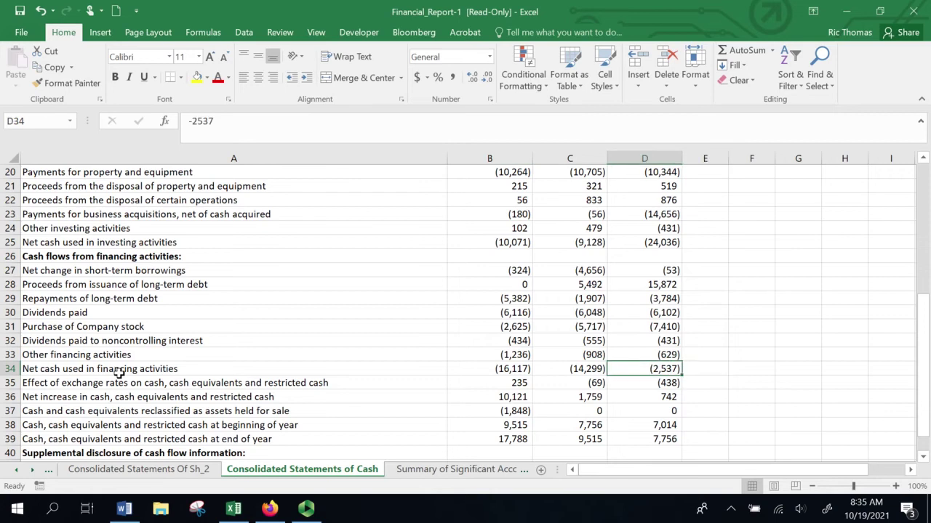
key(Left)
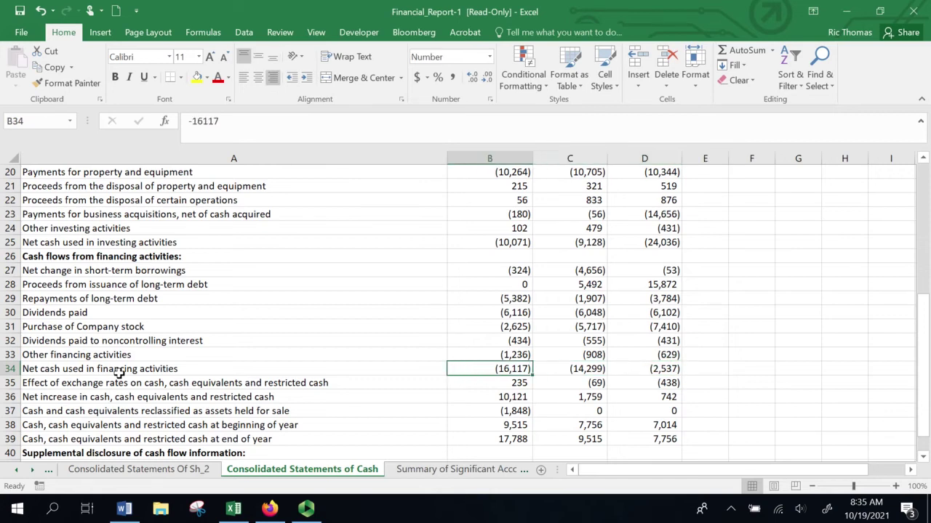
key(Right)
key(Right)
key(Right)
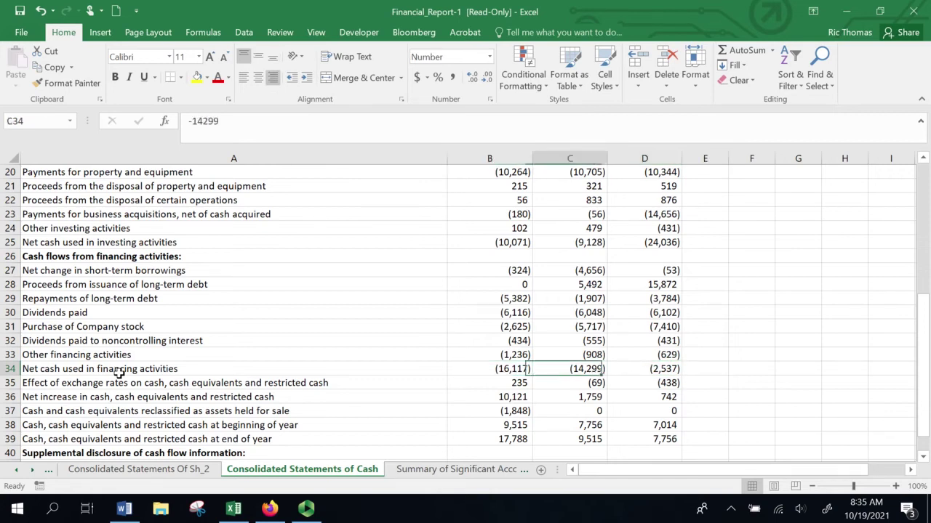
key(Left)
key(Left)
key(Left)
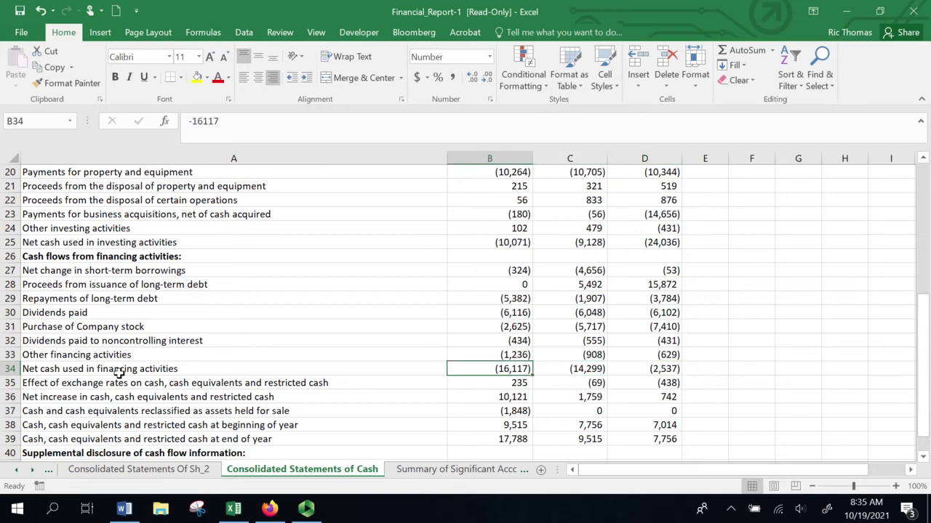
Step: Examine proceeds from issuance of long-term debt in row 28 for each fiscal year, alongside the repayments row
drag(924, 361, 925, 349)
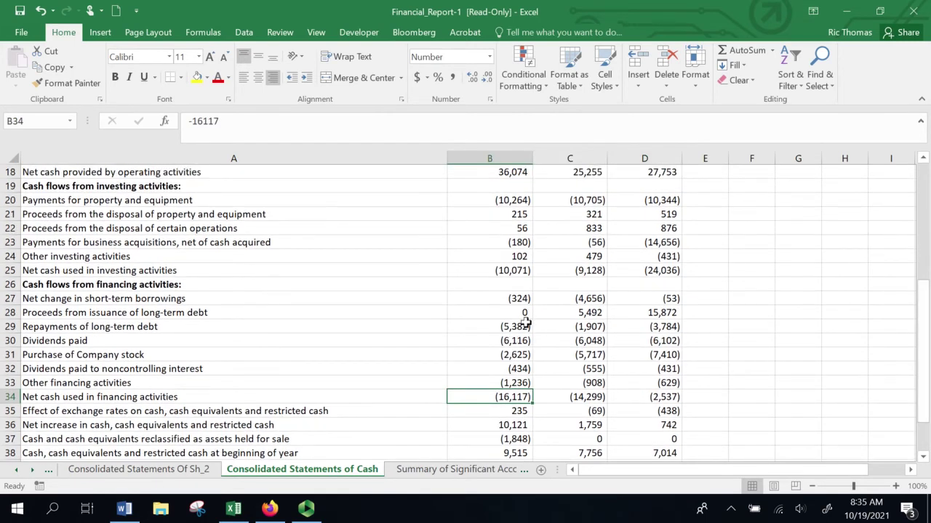
click(654, 326)
key(Left)
key(Left)
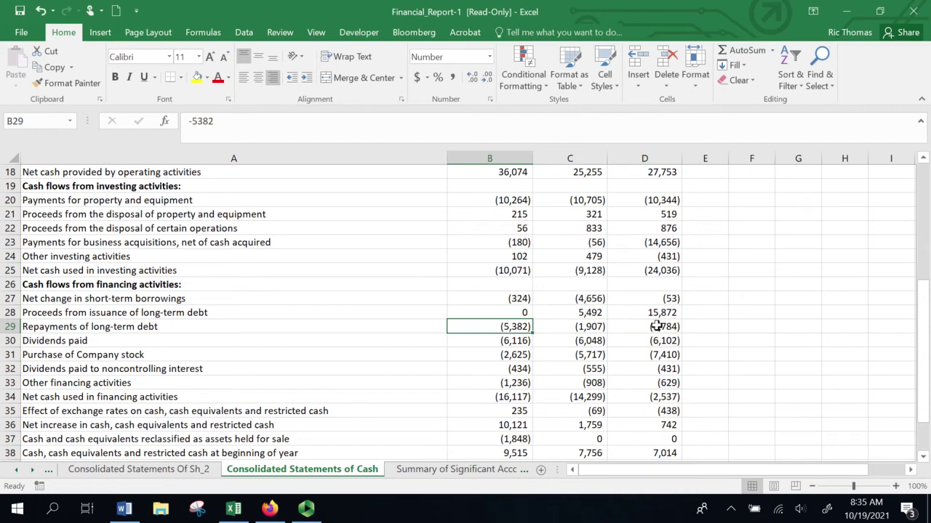
key(Up)
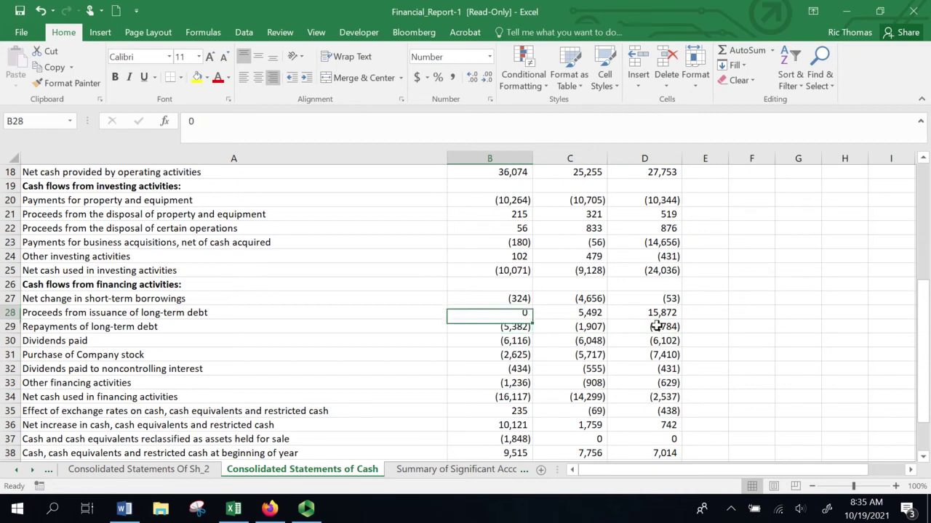
key(Right)
key(Right)
key(Left)
key(Right)
key(Right)
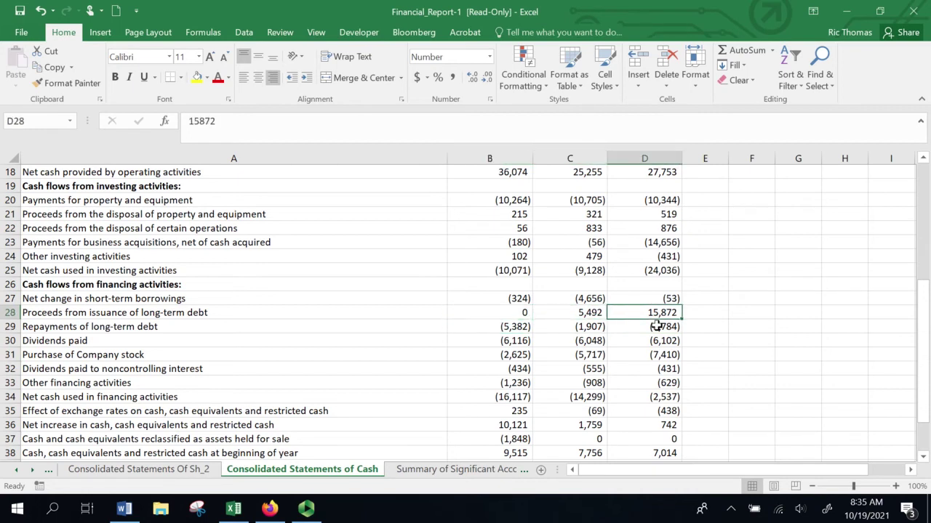
key(Left)
key(Left)
key(Left)
key(Right)
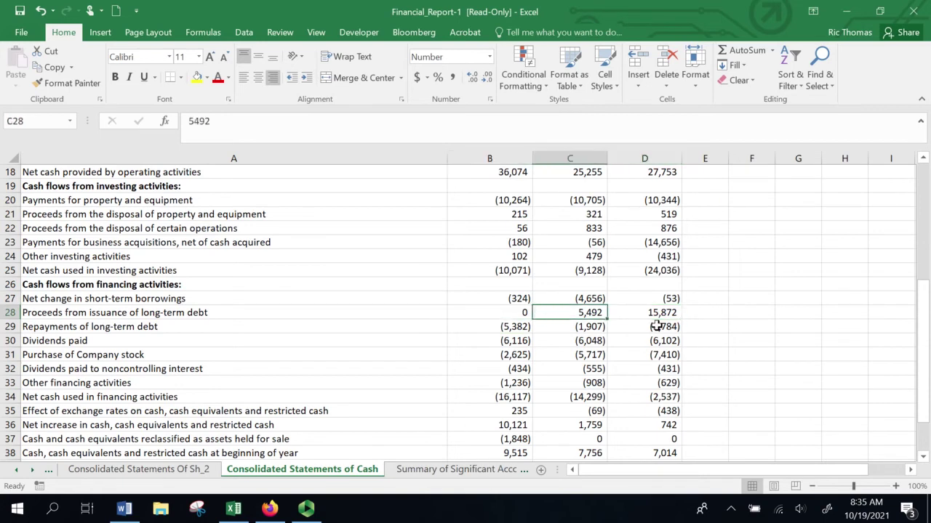
key(Right)
key(Right)
key(Left)
key(Left)
key(Left)
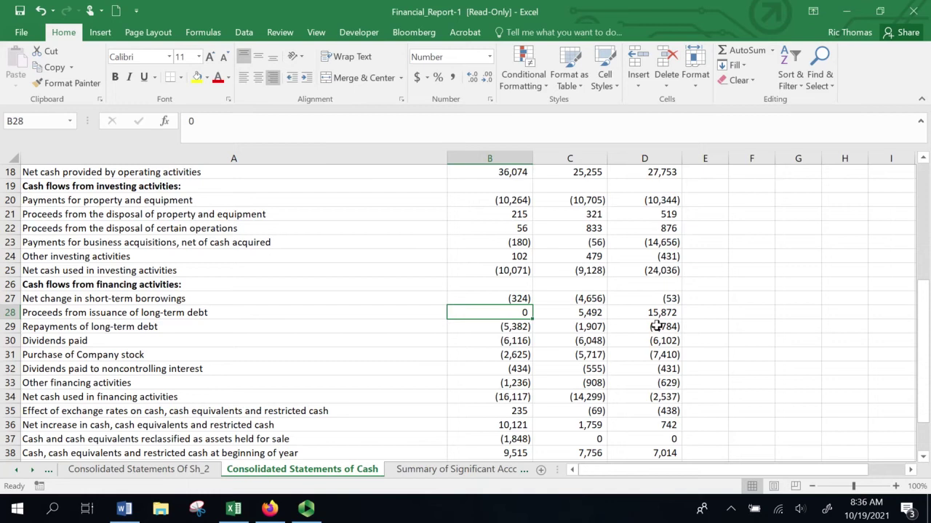
key(Right)
key(Right)
key(Left)
key(Left)
Step: Compare repayments of long-term debt in row 29 across the three fiscal years
key(Down)
key(Right)
key(Right)
key(Right)
key(Left)
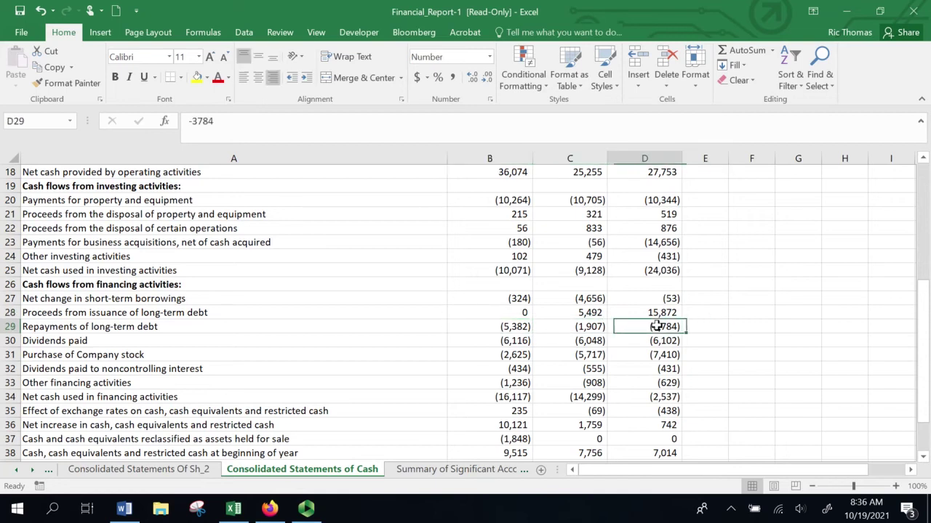
key(Left)
key(Left)
key(Right)
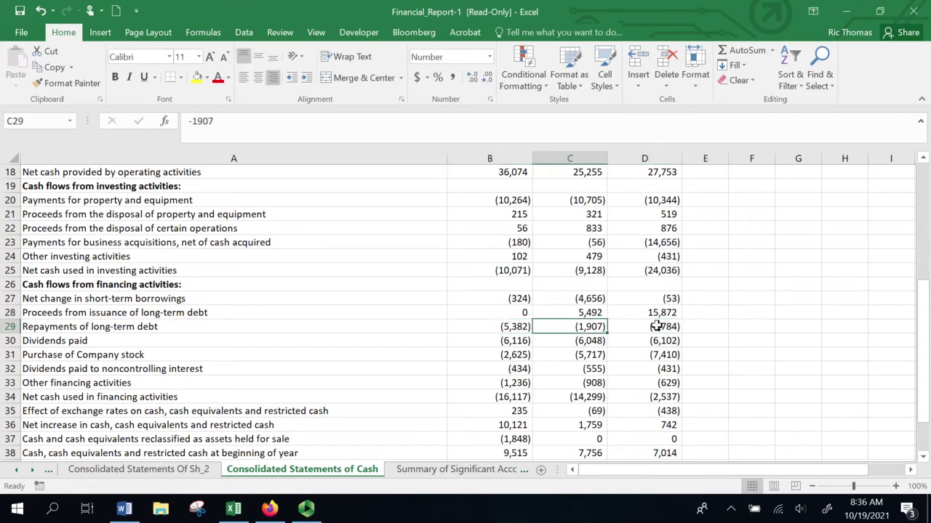
Step: Review dividends paid in row 30 and purchases of company stock in row 31 across the three years
key(Down)
key(Right)
key(Left)
key(Left)
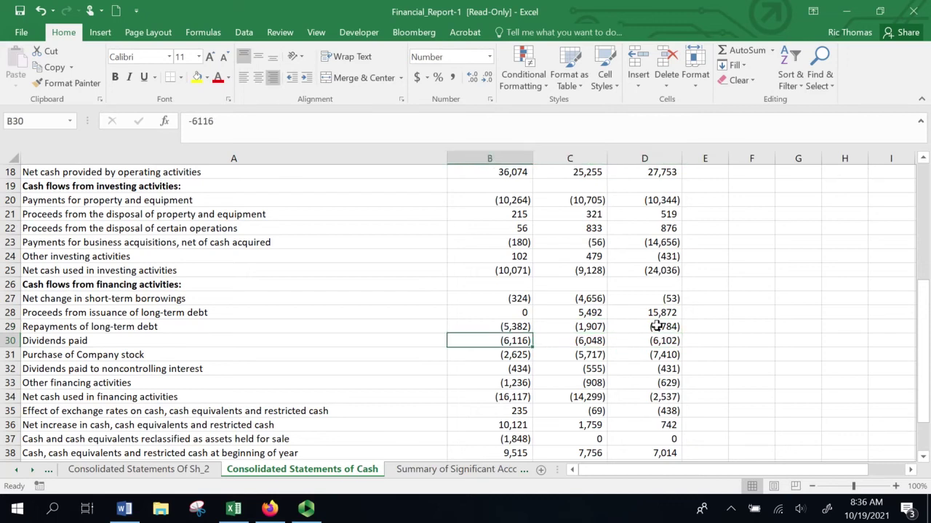
key(Down)
key(Right)
key(Right)
key(Right)
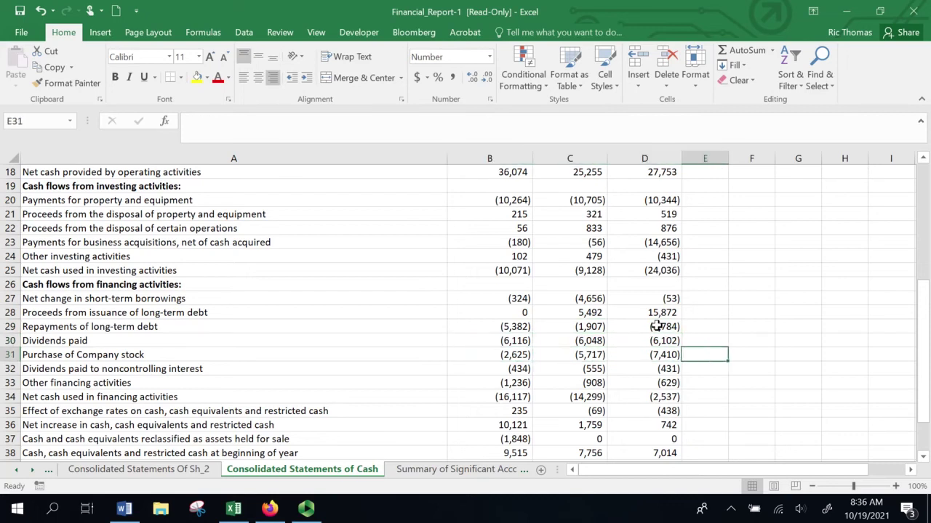
key(Left)
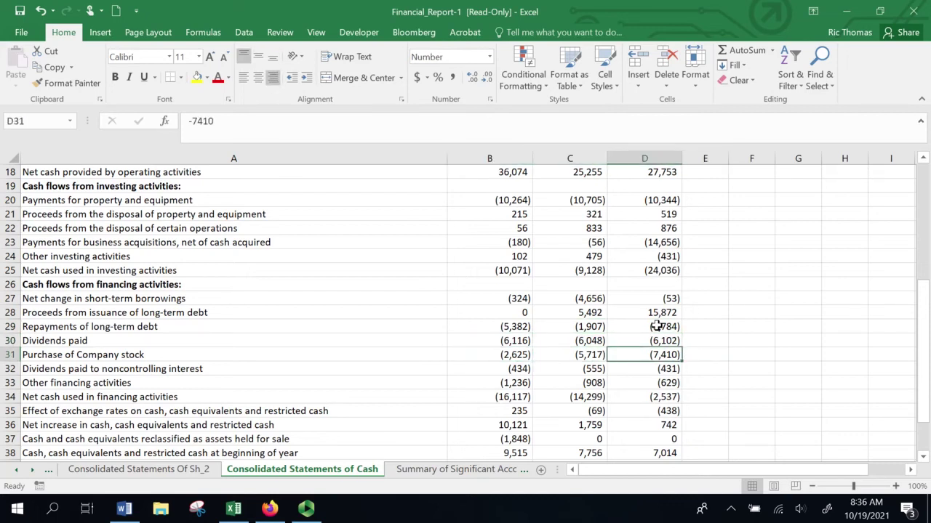
key(Left)
key(Left)
Step: Compare long-term debt proceeds and repayments with dividends and stock purchases, rows 28 to 31, in the Jan. 31, 2020 column
key(Up)
key(Up)
key(Up)
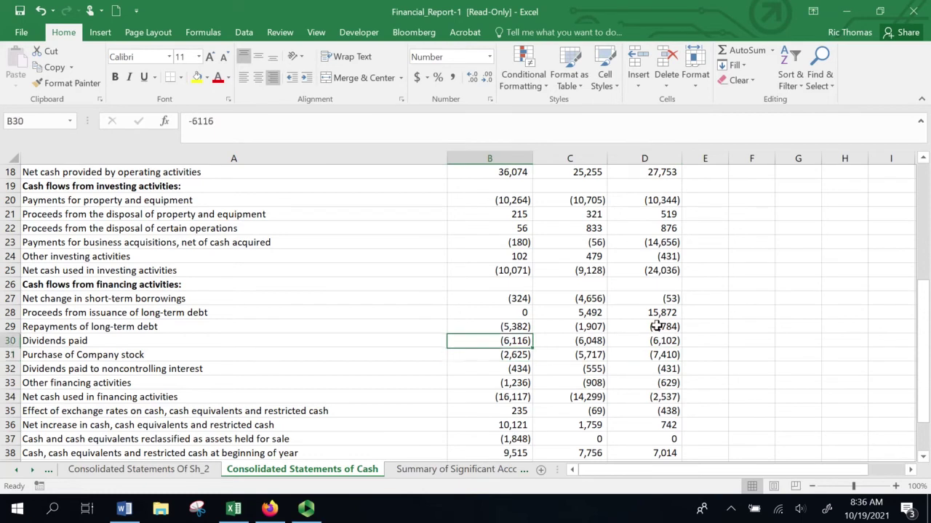
key(Right)
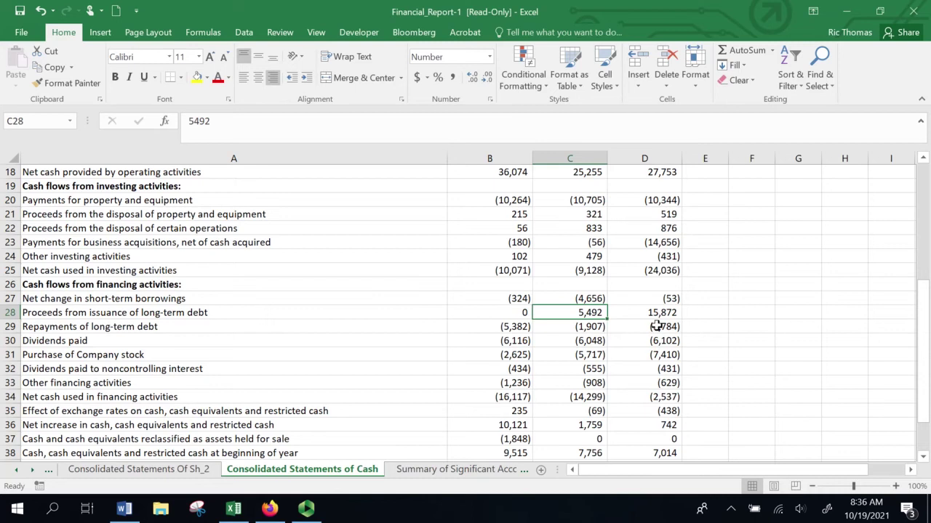
key(Down)
key(Down)
key(Down)
key(Up)
key(Up)
key(Up)
key(Down)
key(Down)
key(Down)
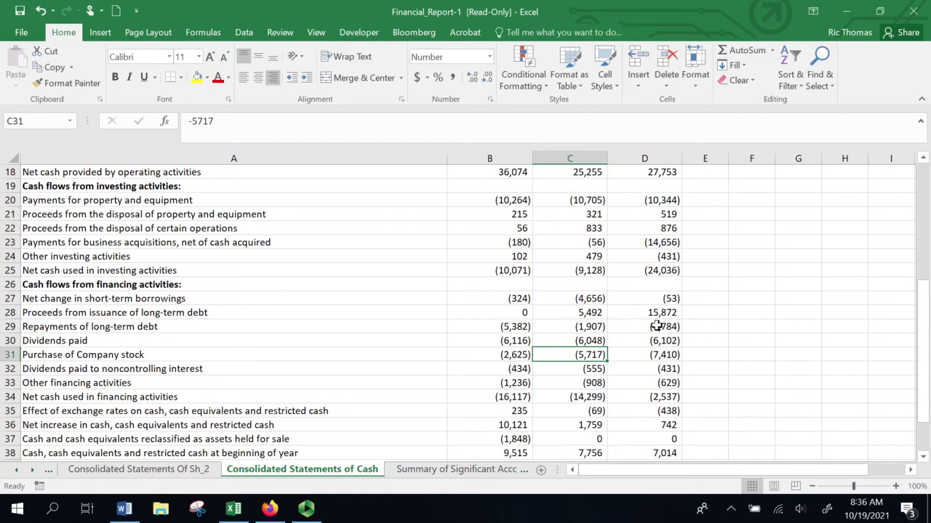
Step: Recheck how the fiscal 2020 long-term debt issuance in C28 relates to repayments, dividends and stock purchases down to C31
key(Up)
key(Up)
key(Up)
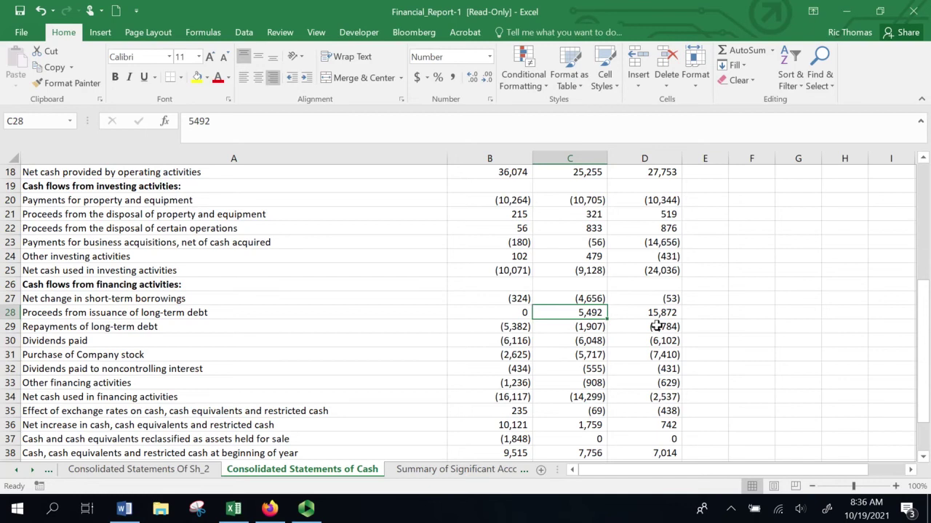
key(Down)
key(Up)
key(Down)
key(Down)
key(Down)
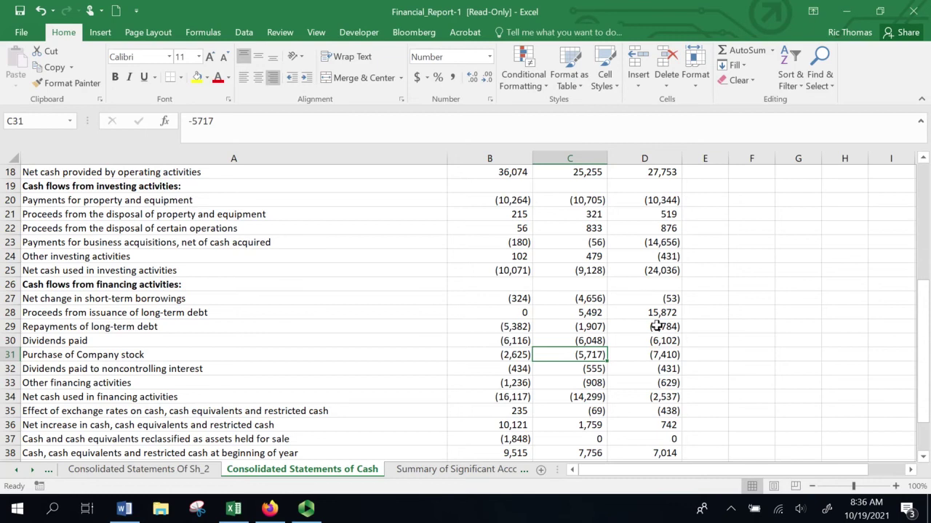
Step: Compare long-term debt proceeds with repayments, dividends and stock purchases for Jan. 31, 2019, and trace stock purchases back to Jan. 31, 2021
key(Right)
key(Right)
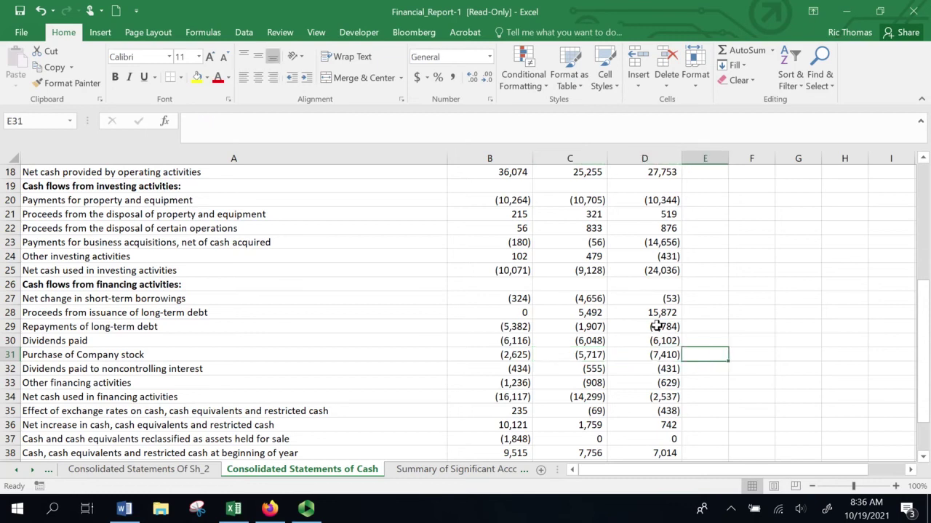
key(Up)
key(Up)
key(Up)
key(Left)
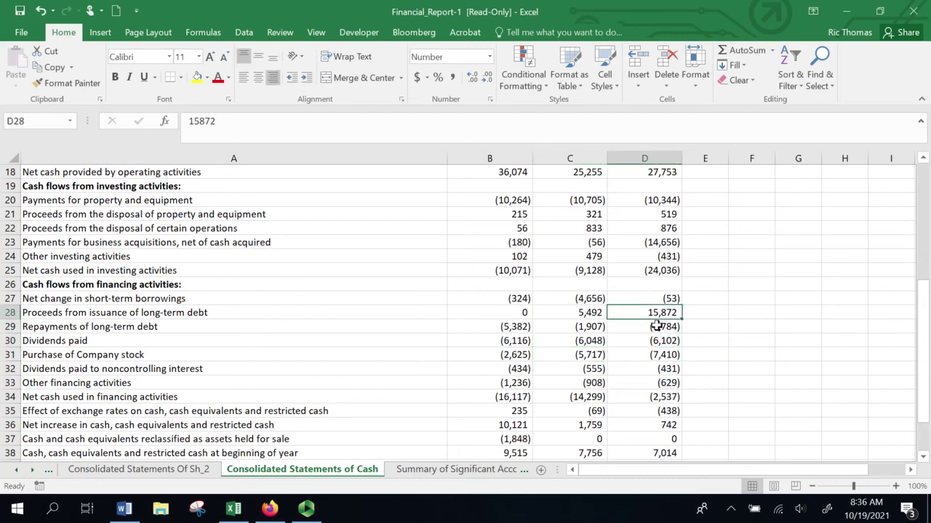
key(Down)
key(Down)
key(Down)
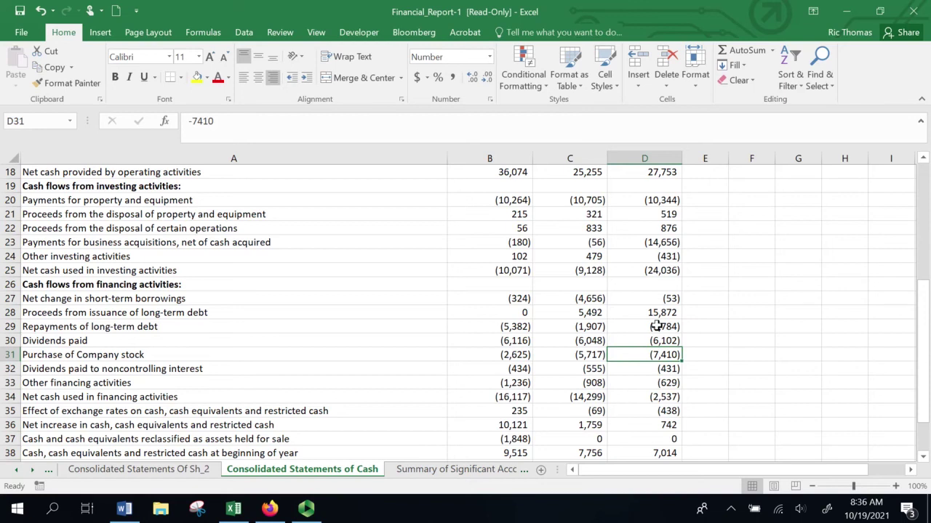
key(Left)
key(Left)
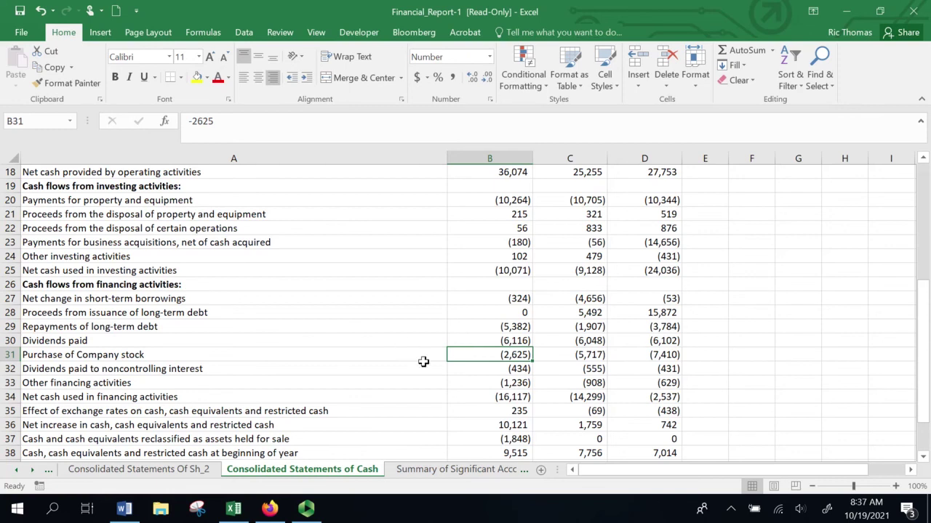
Step: Check the Walmart filing page in Firefox, return to the Excel cash flow statement and select its 12 Months Ended header
click(269, 510)
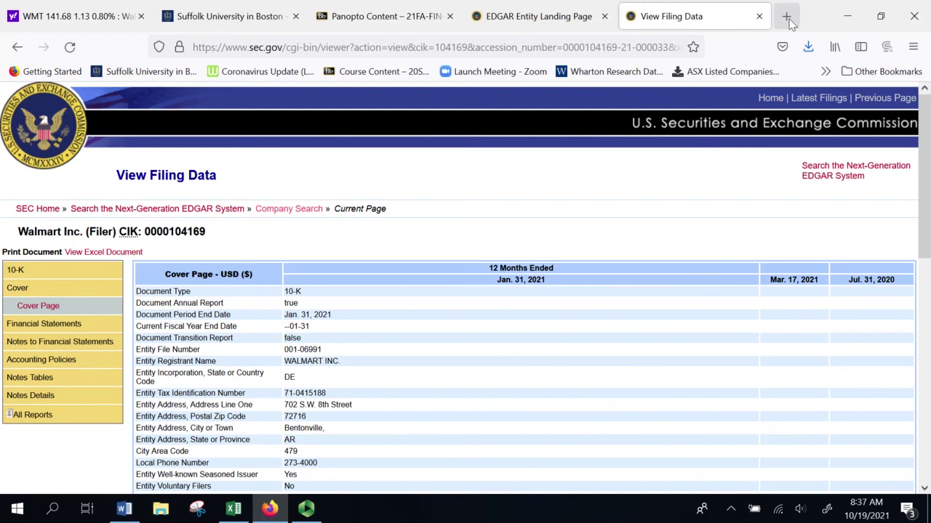
click(233, 509)
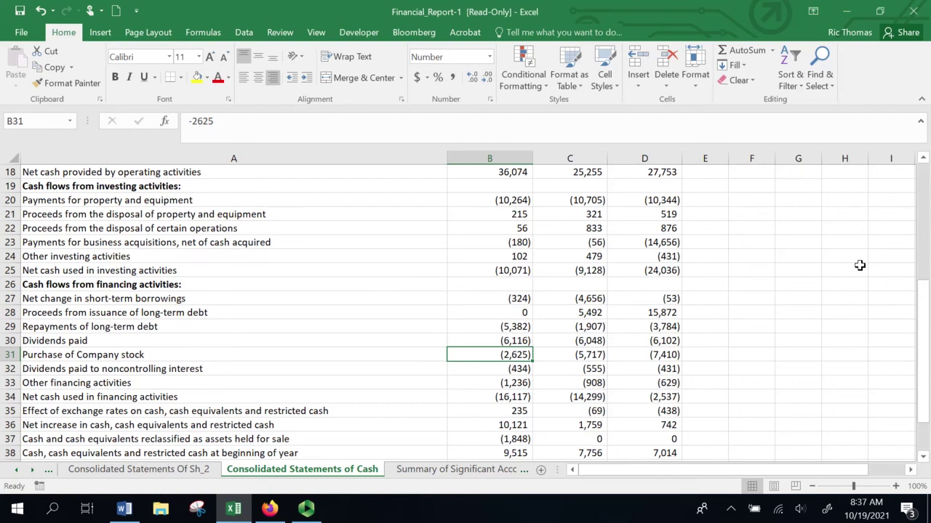
drag(920, 314, 920, 204)
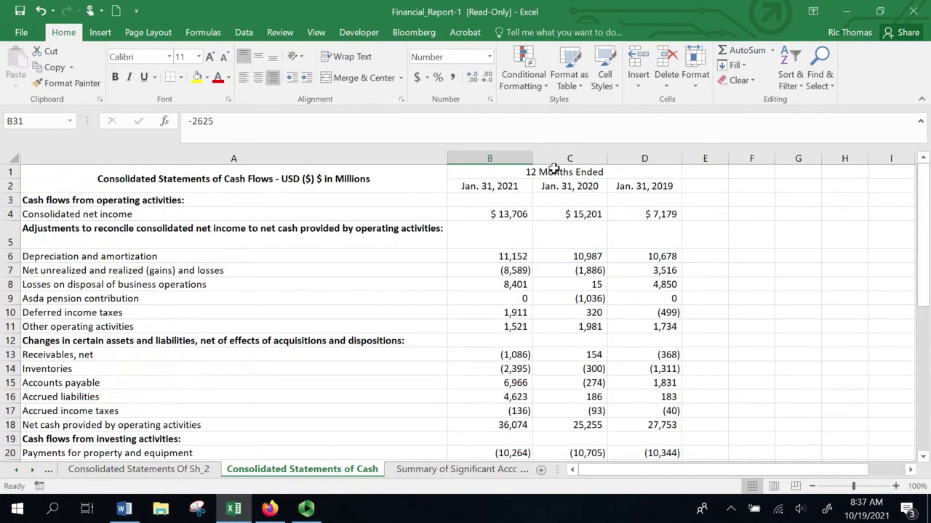
click(554, 170)
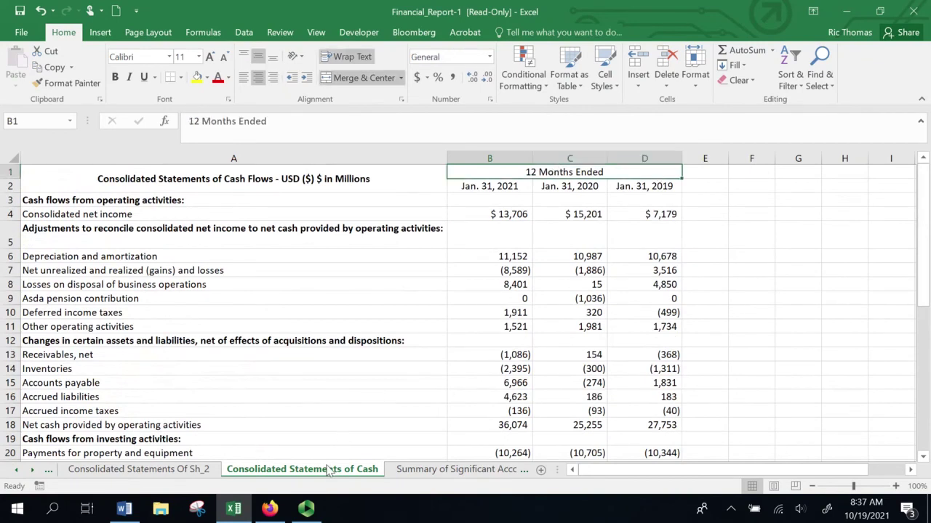